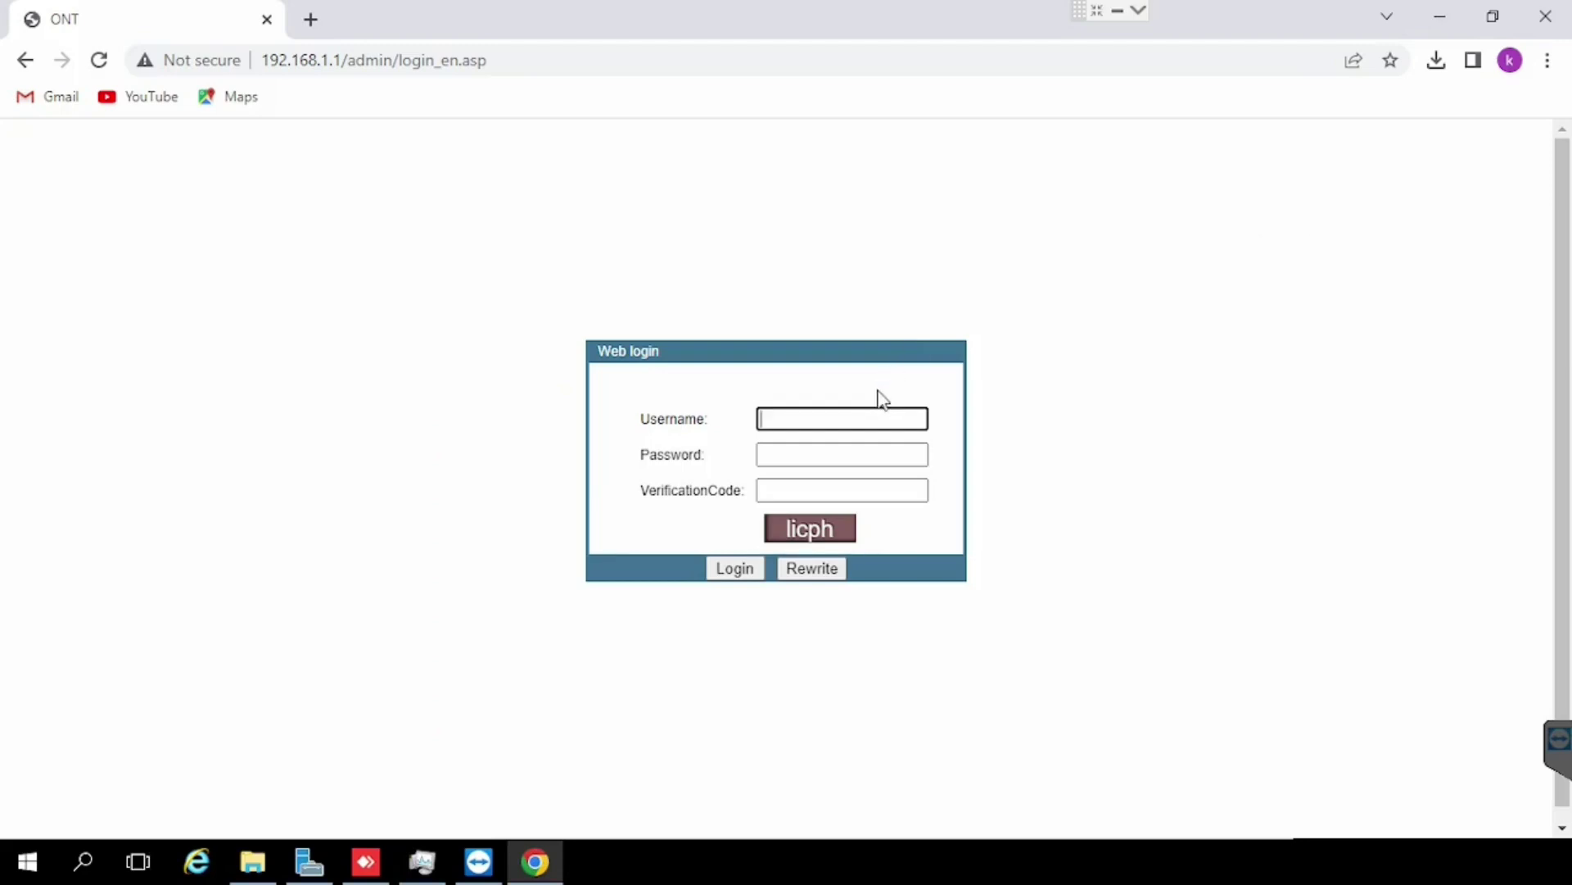
Step: Enter username admin, the account password and the verification code shown on the page
type("admin")
key("Tab")
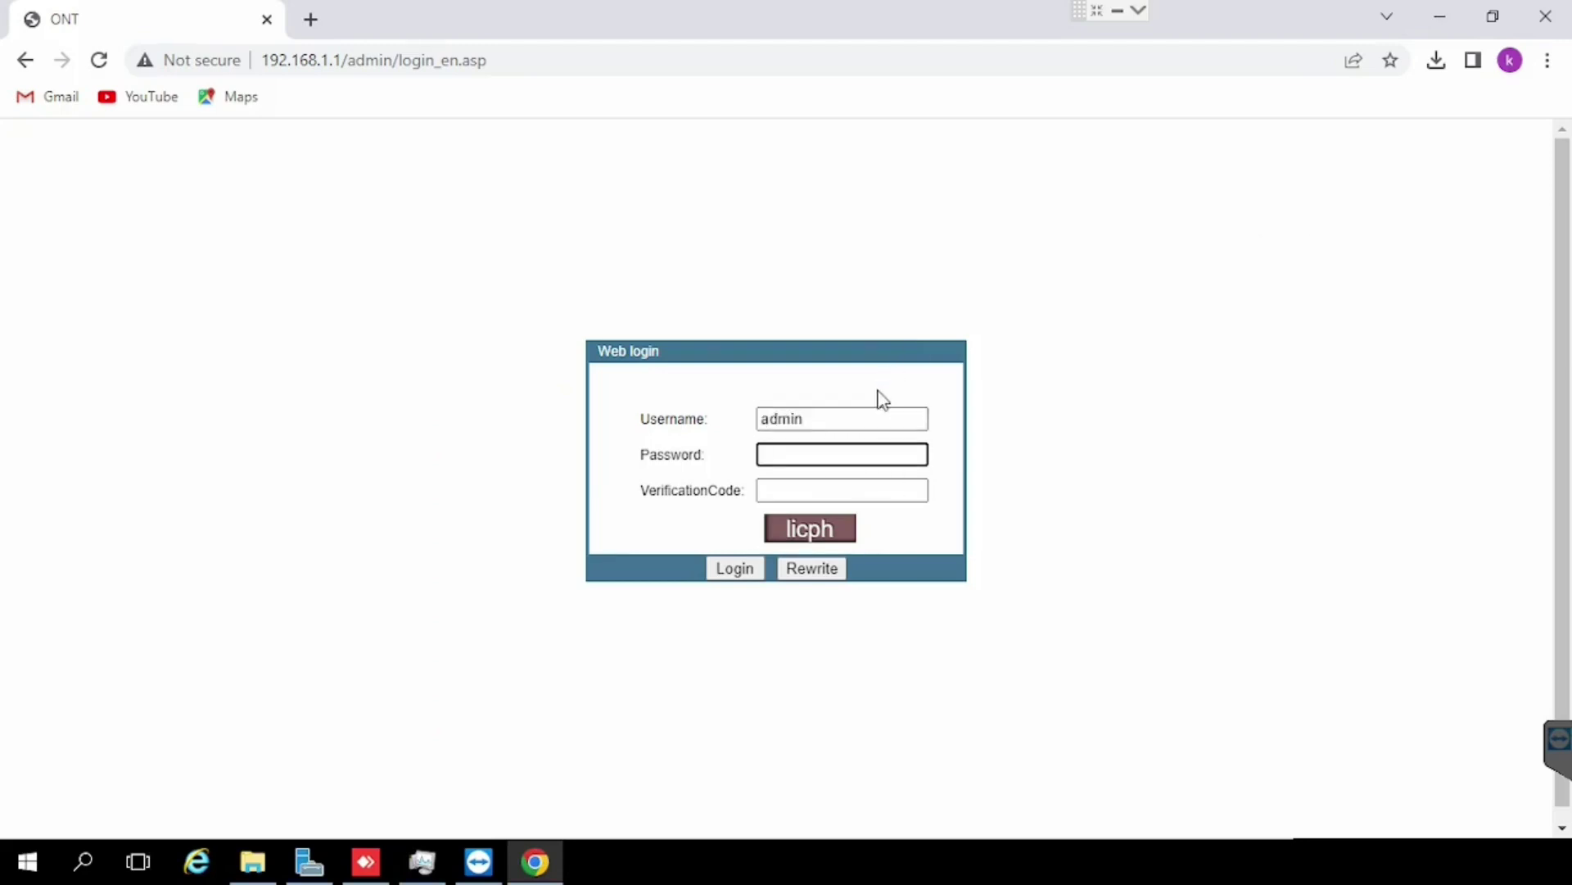
type("*********")
key("Tab")
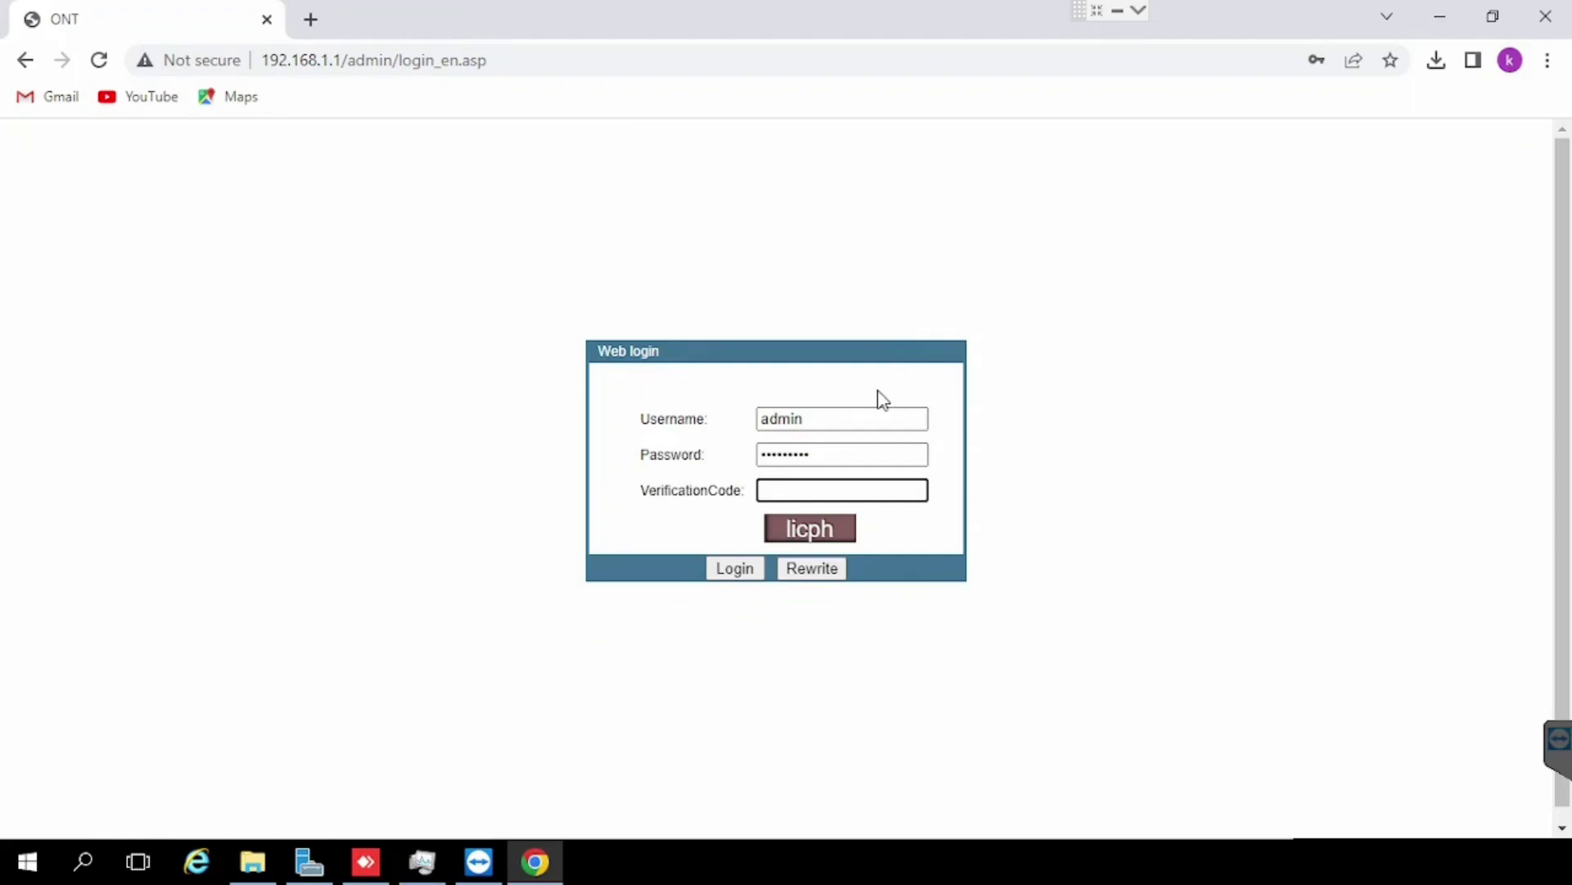
type("licph")
Step: Log in, then go to Application > NAT Configuration to see the empty virtual server list
left_click(735, 575)
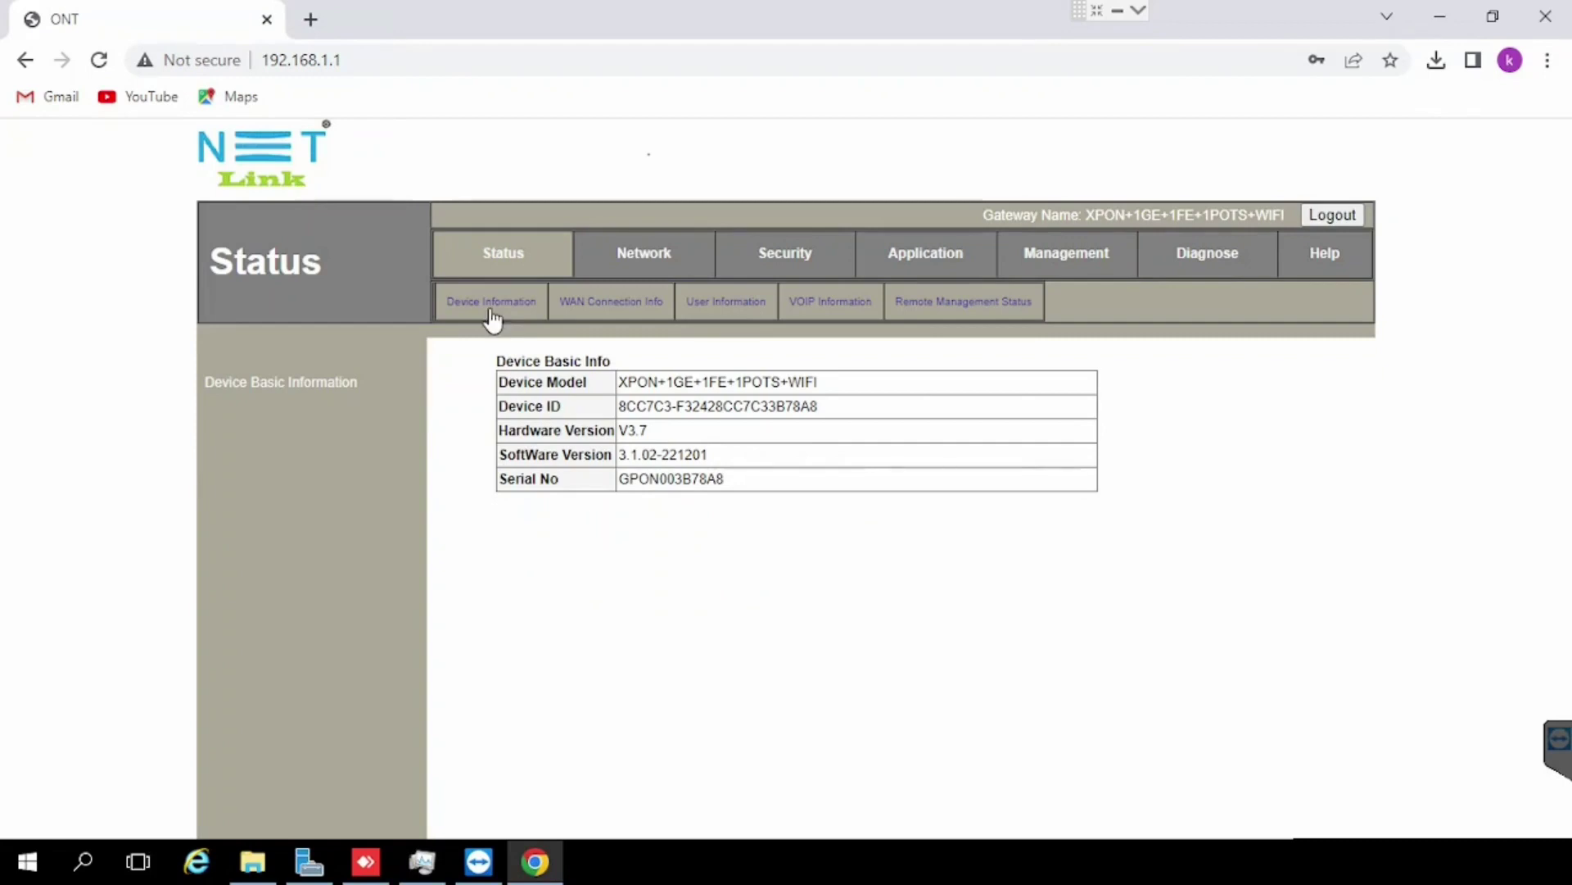
left_click(604, 303)
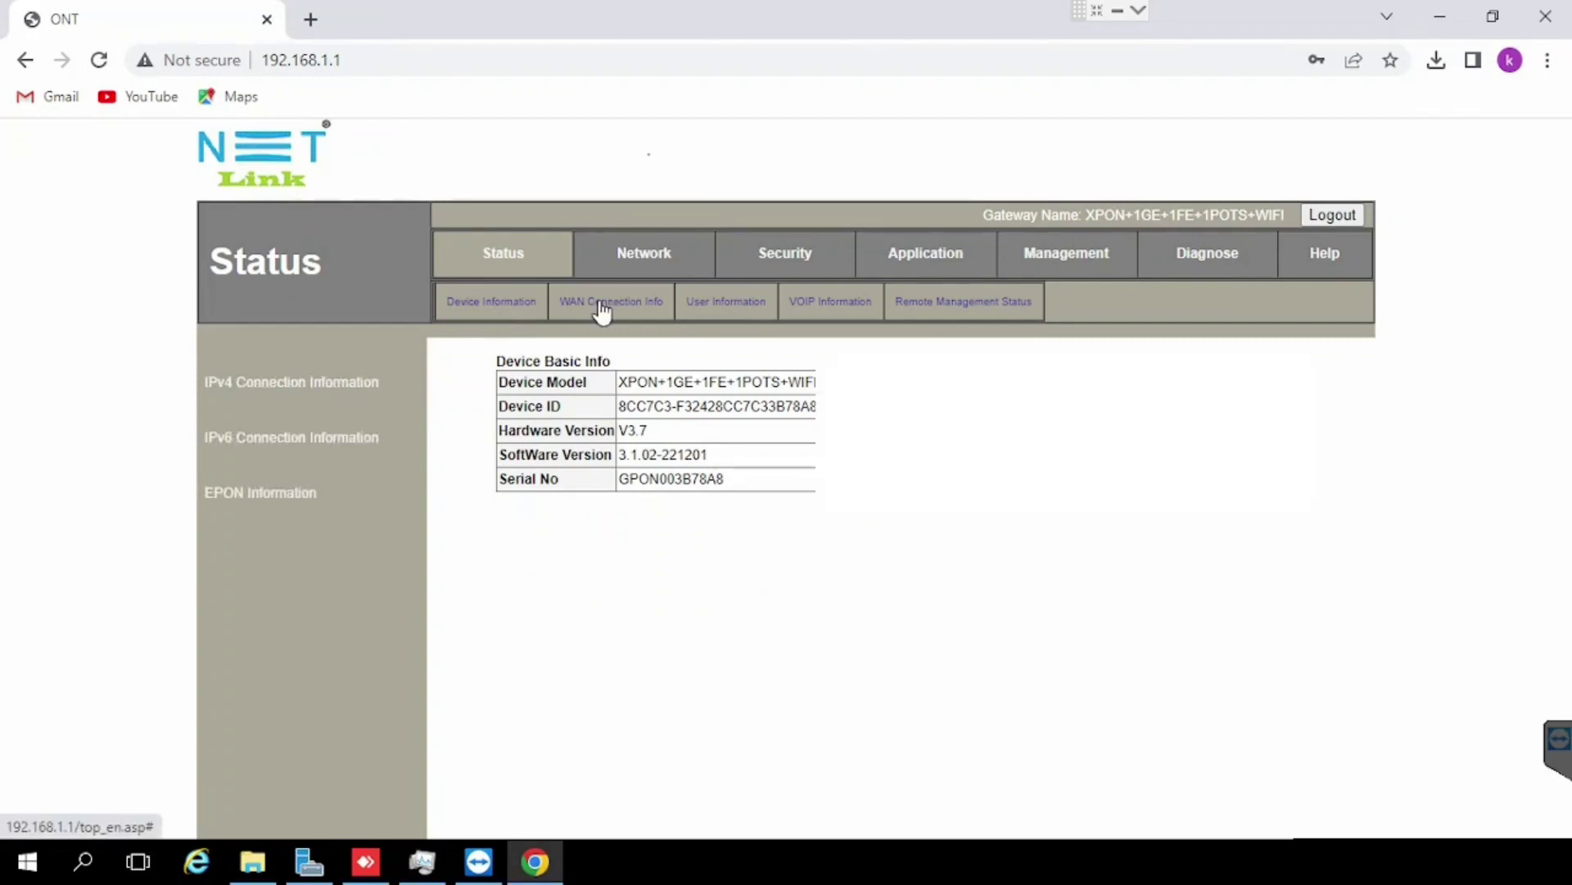
left_click(934, 262)
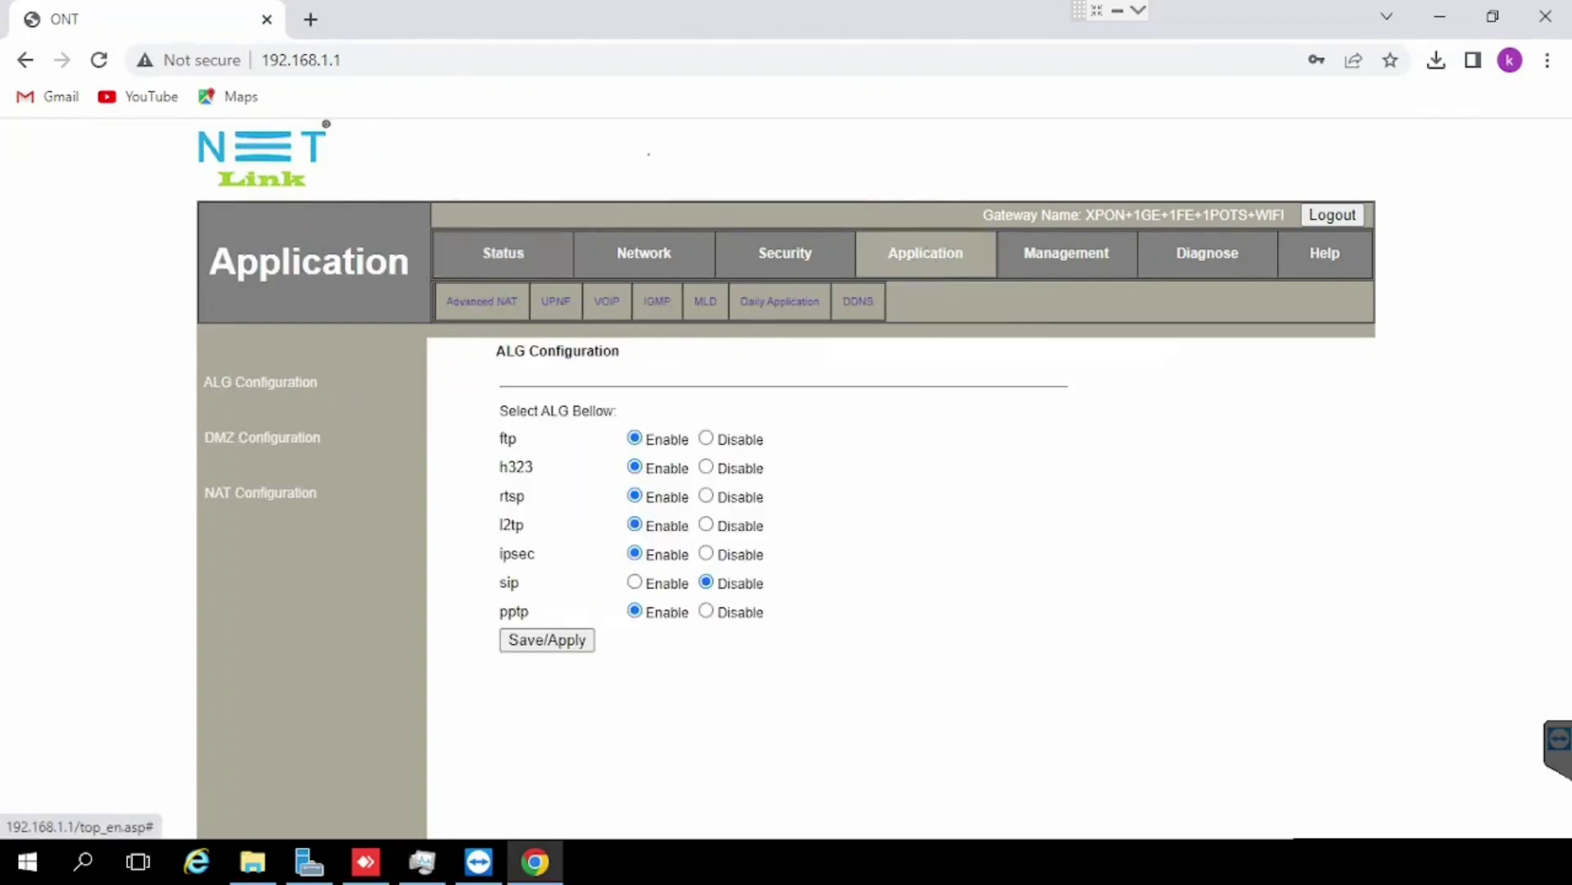
left_click(256, 499)
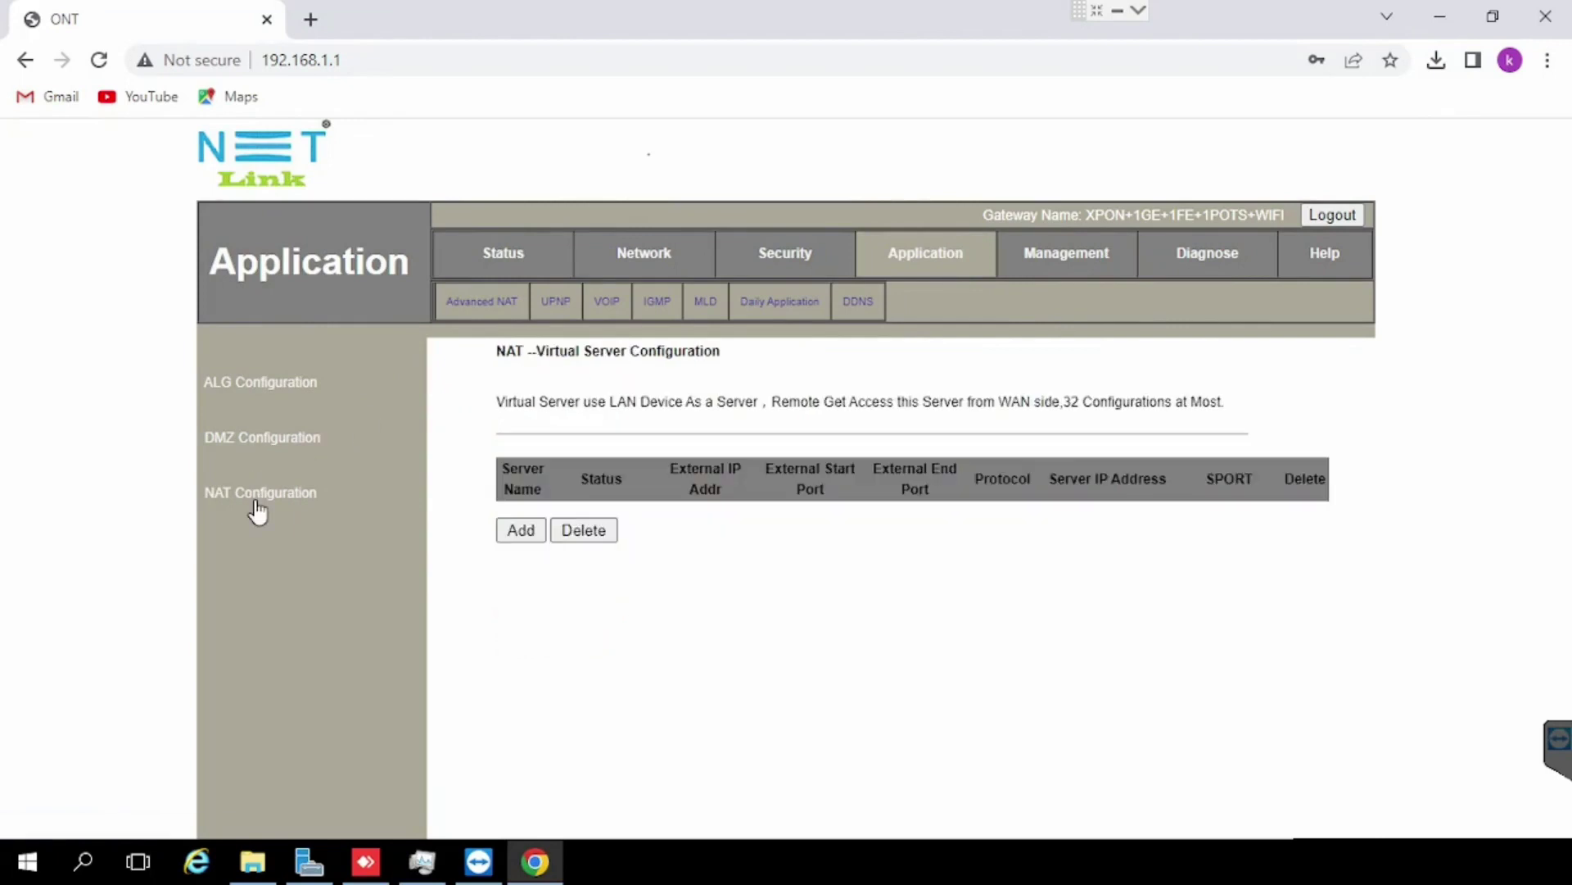
Step: Add a new virtual server rule to get the blank NAT rule form
left_click(521, 531)
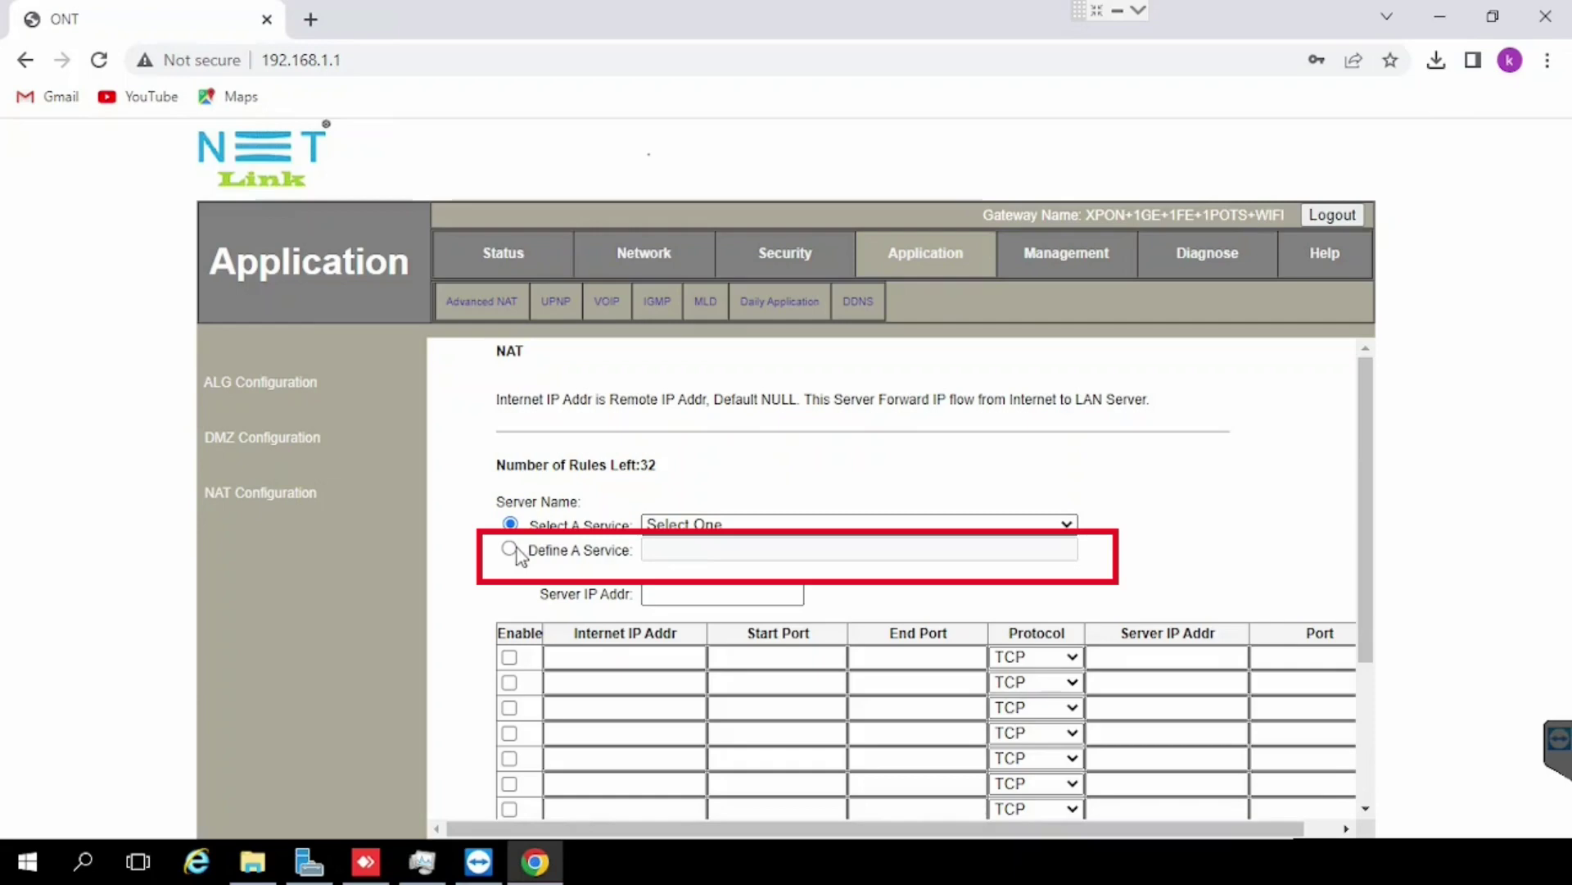
Step: Define custom service 'webtest' with server IP 192.168.1.200 and enable the first rule row
left_click(510, 549)
left_click(694, 551)
type("we")
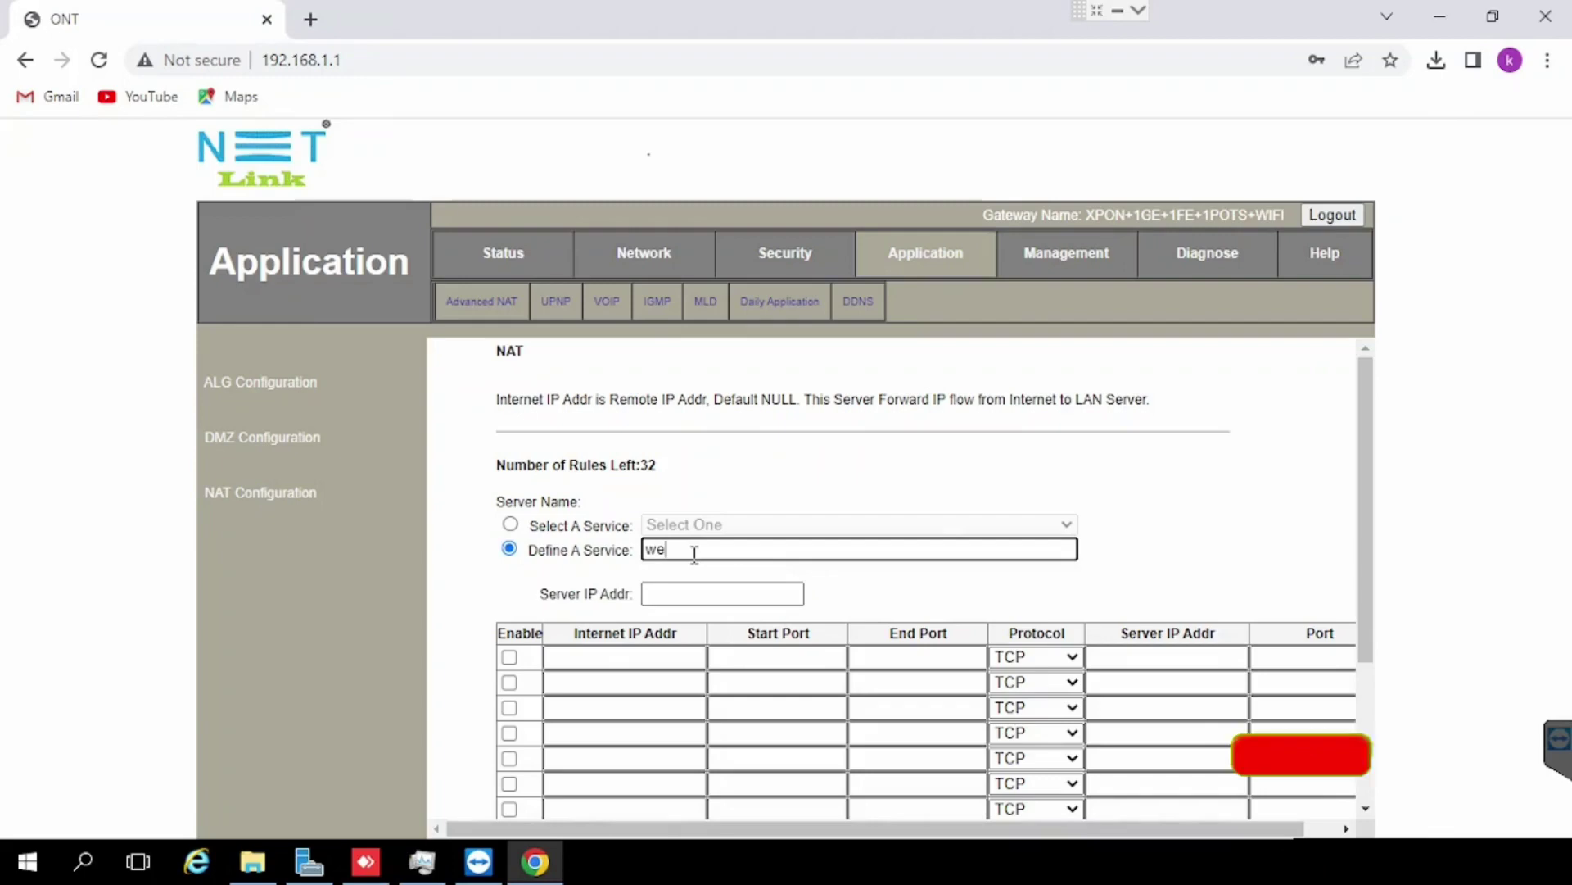
type("btes")
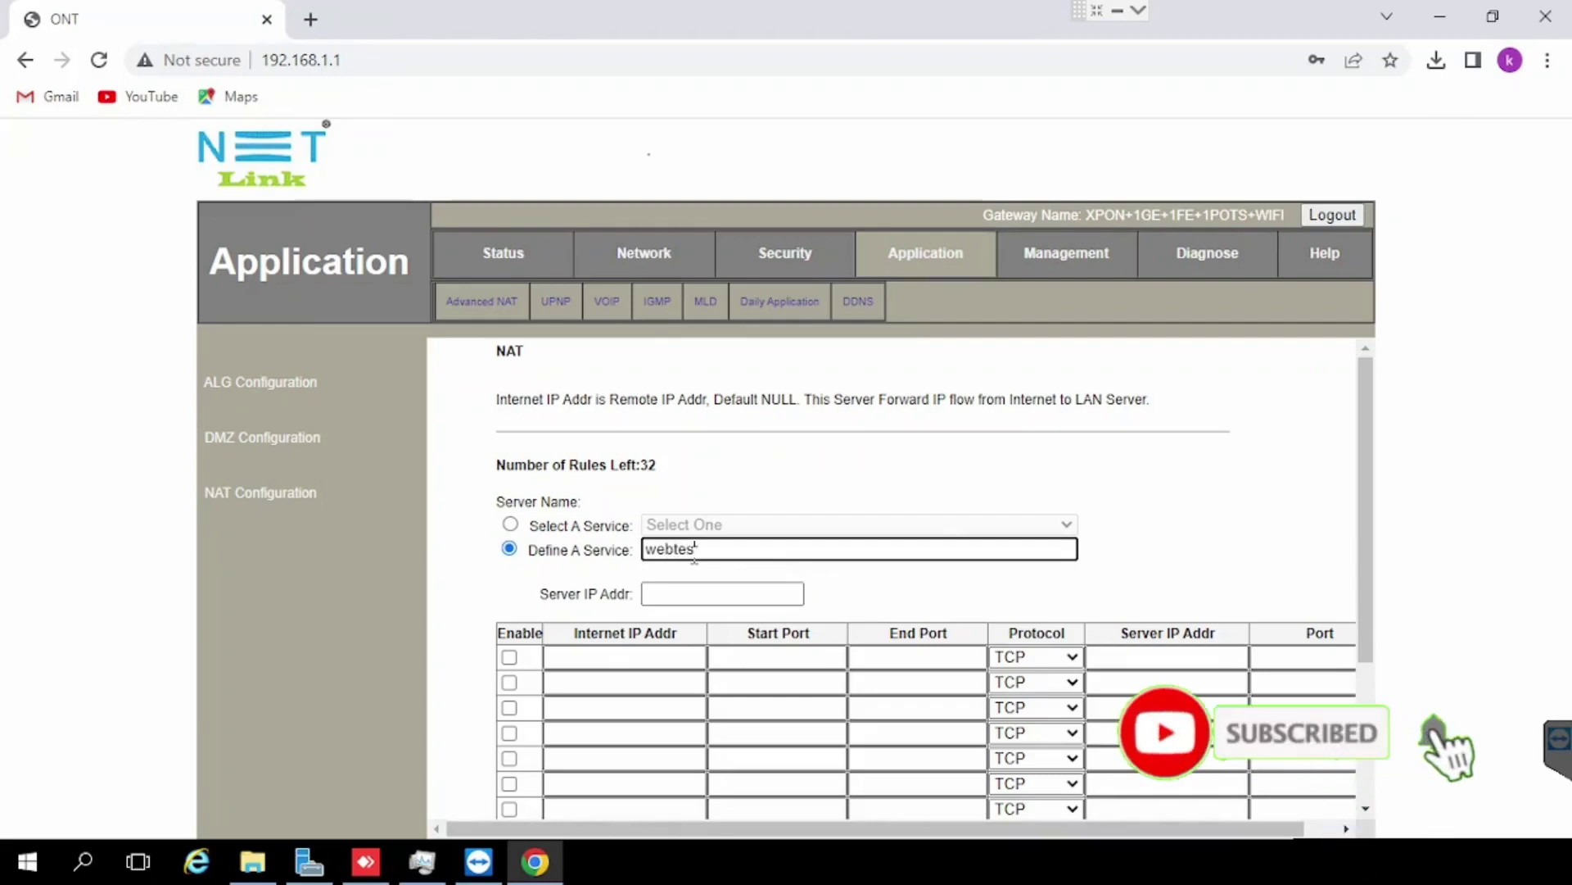
type("t")
key("Tab")
type("192")
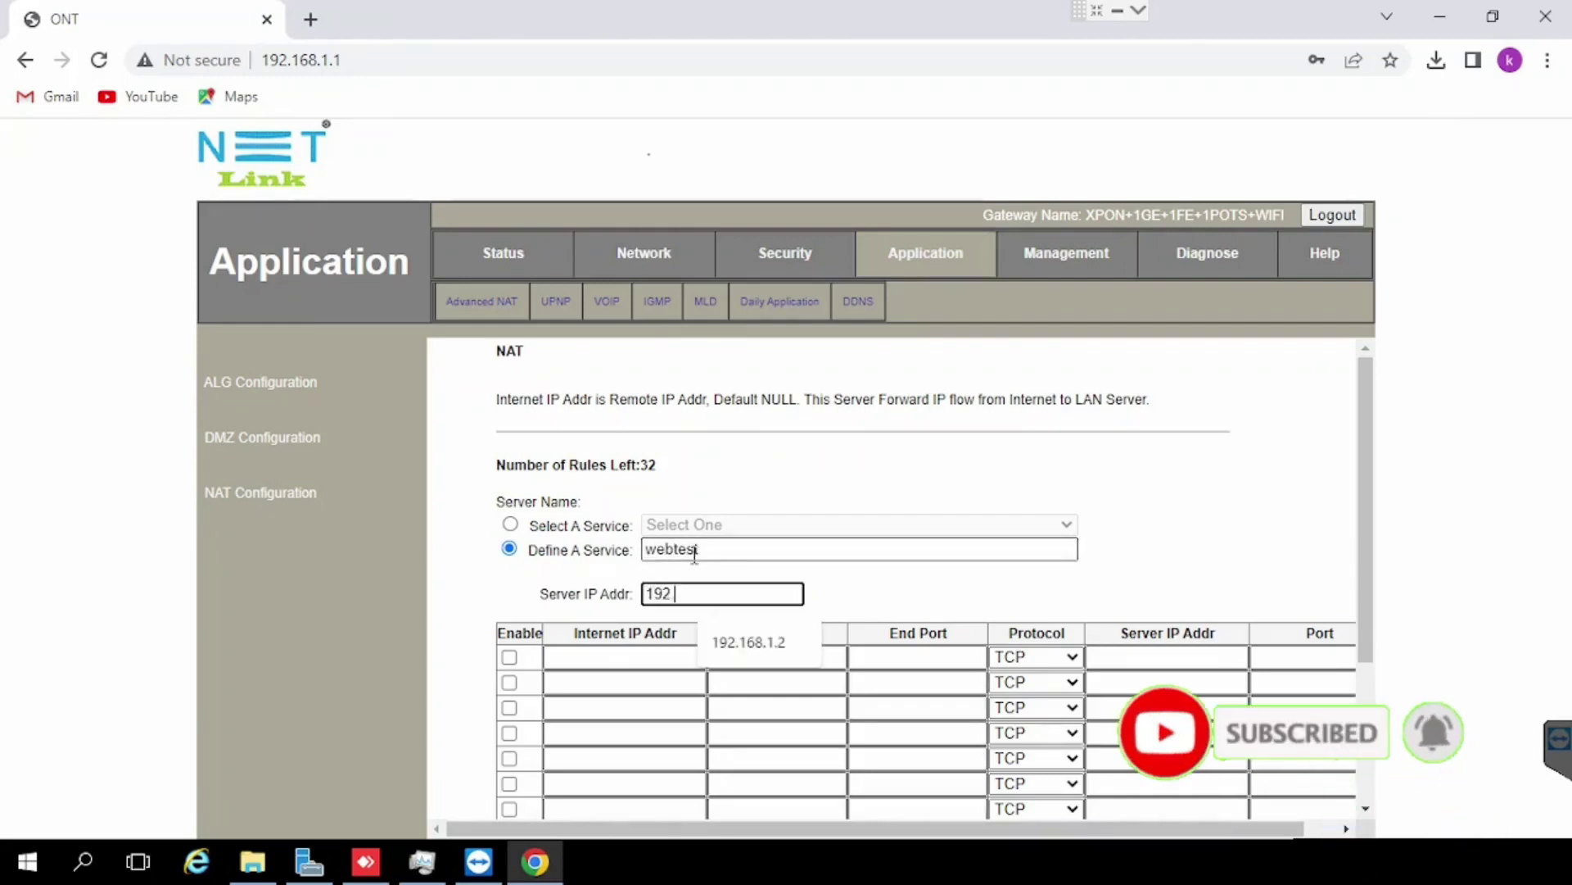
left_click(721, 642)
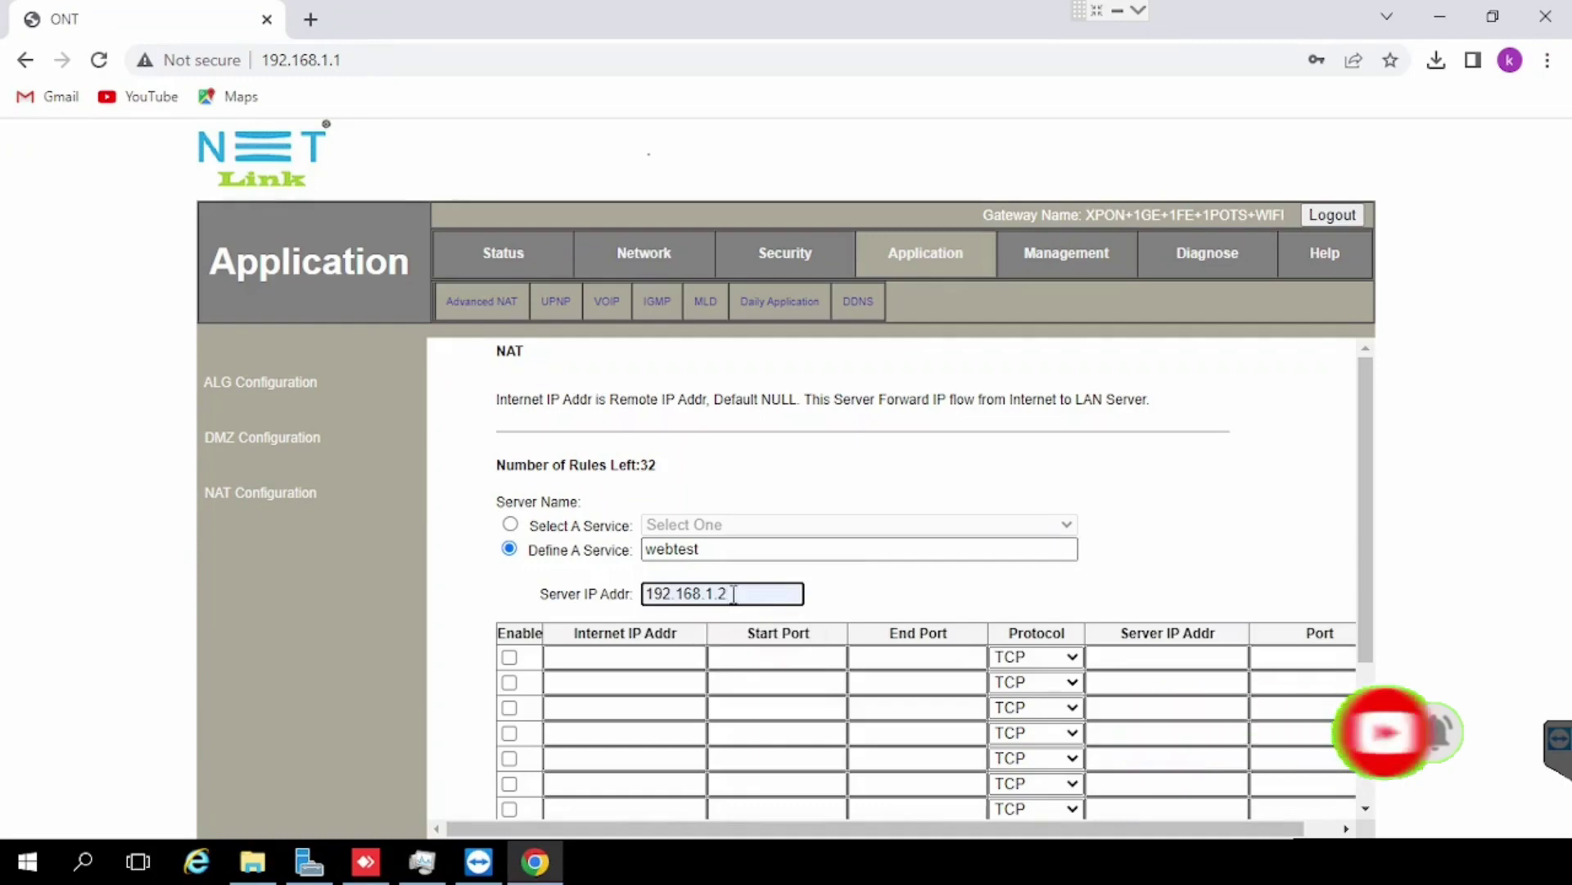
type("00")
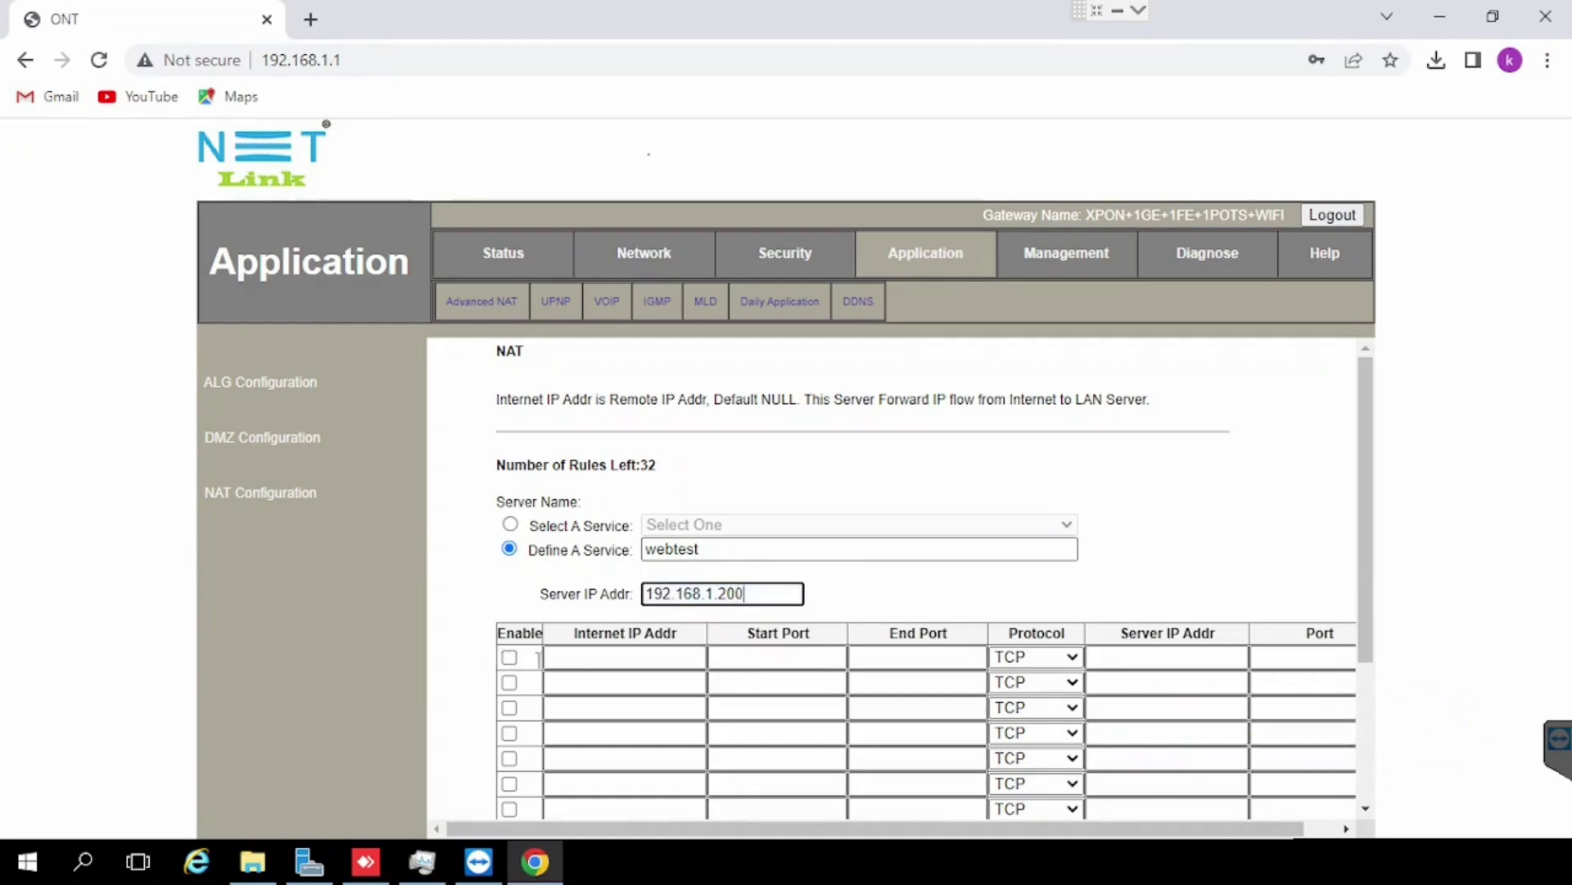
left_click(510, 657)
Step: Give the first rule row start and end port 8080, keeping protocol TCP
left_click(742, 659)
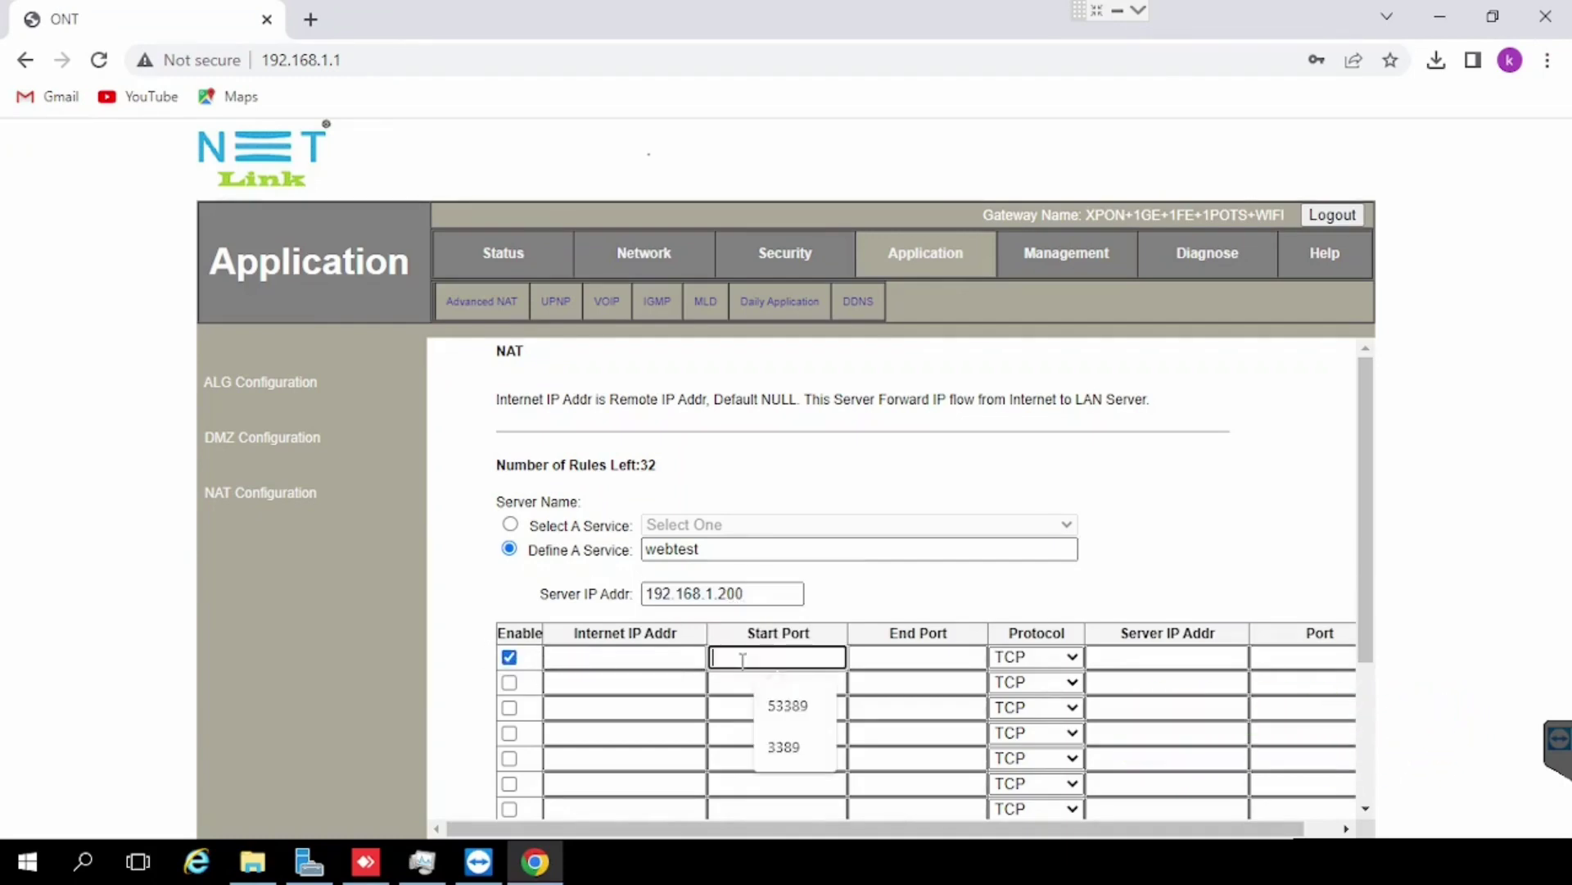
type("80")
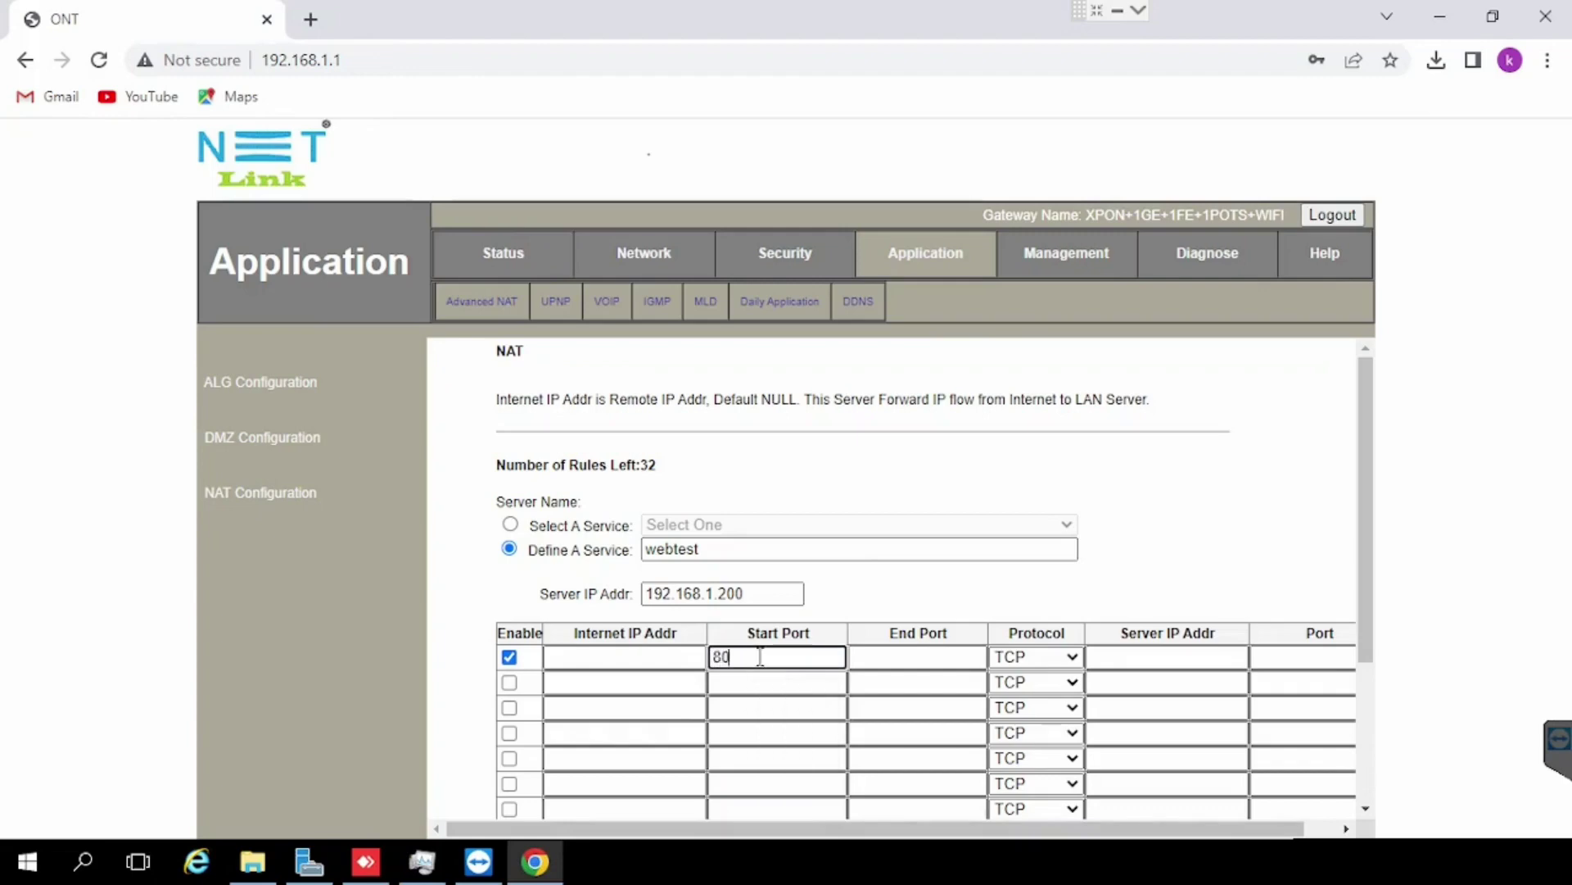
type("00")
key("Tab")
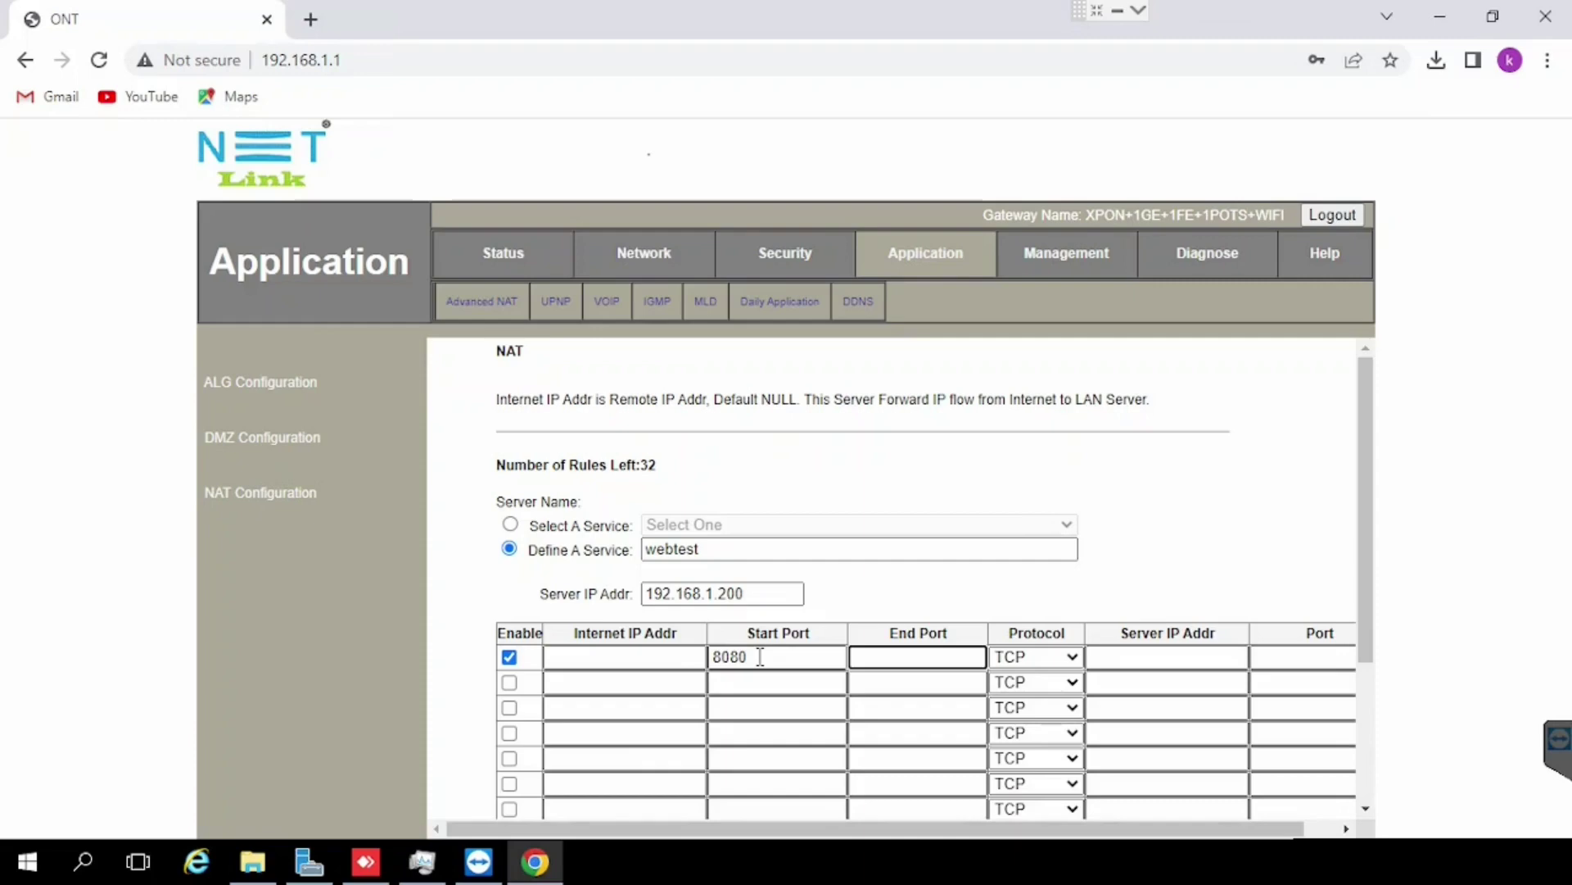
type("8080")
key("Tab")
key("Tab")
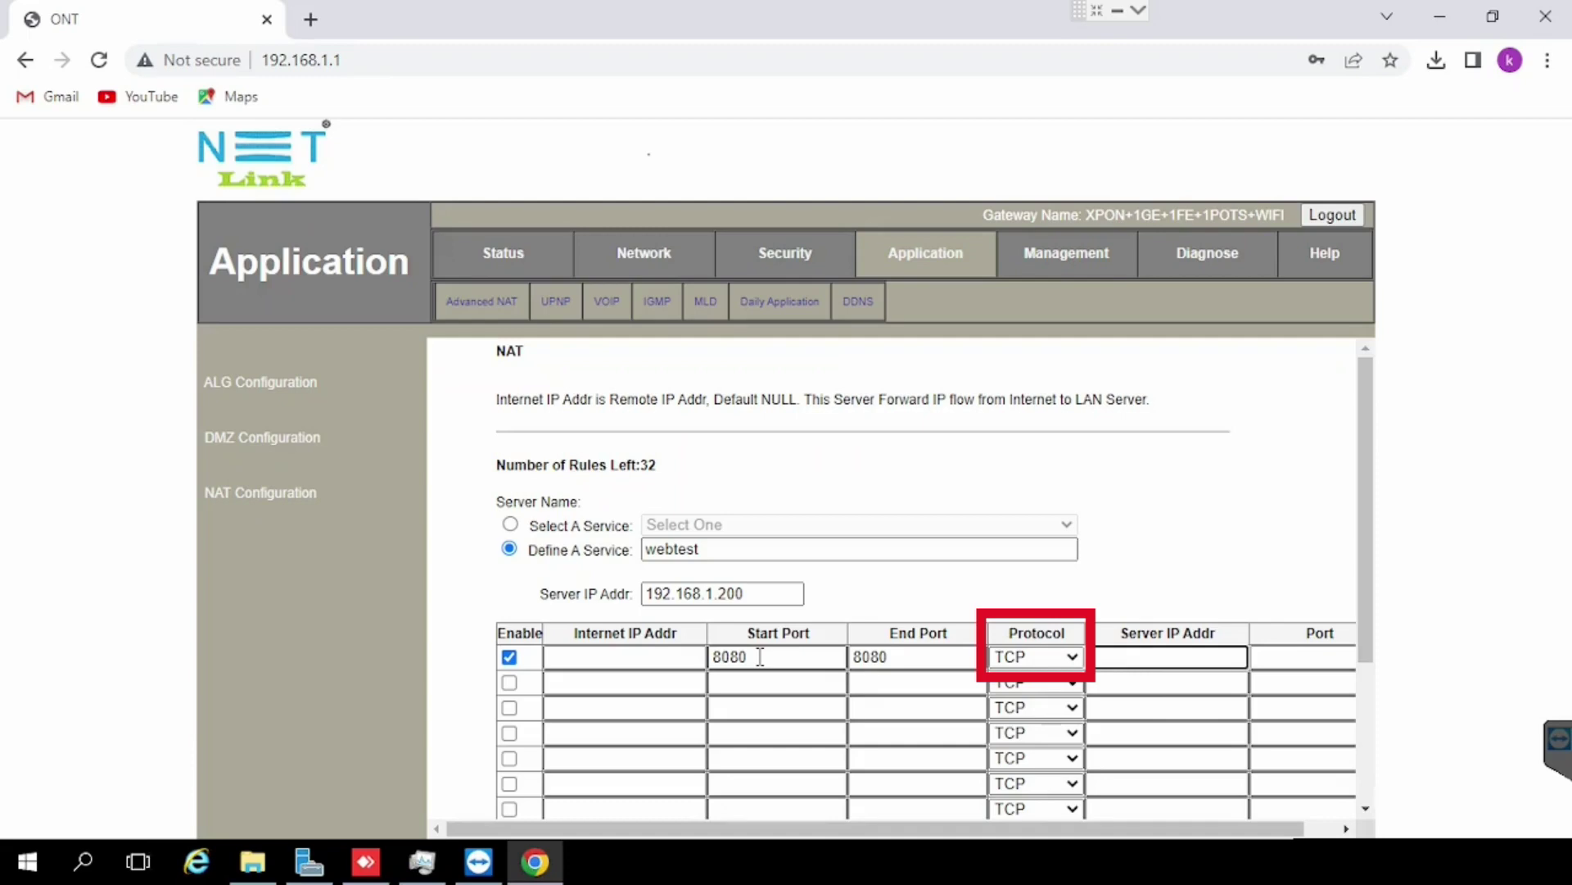
Step: Forward the rule to 192.168.1.200 port 8080 and save/apply it
type("192.168.1.2")
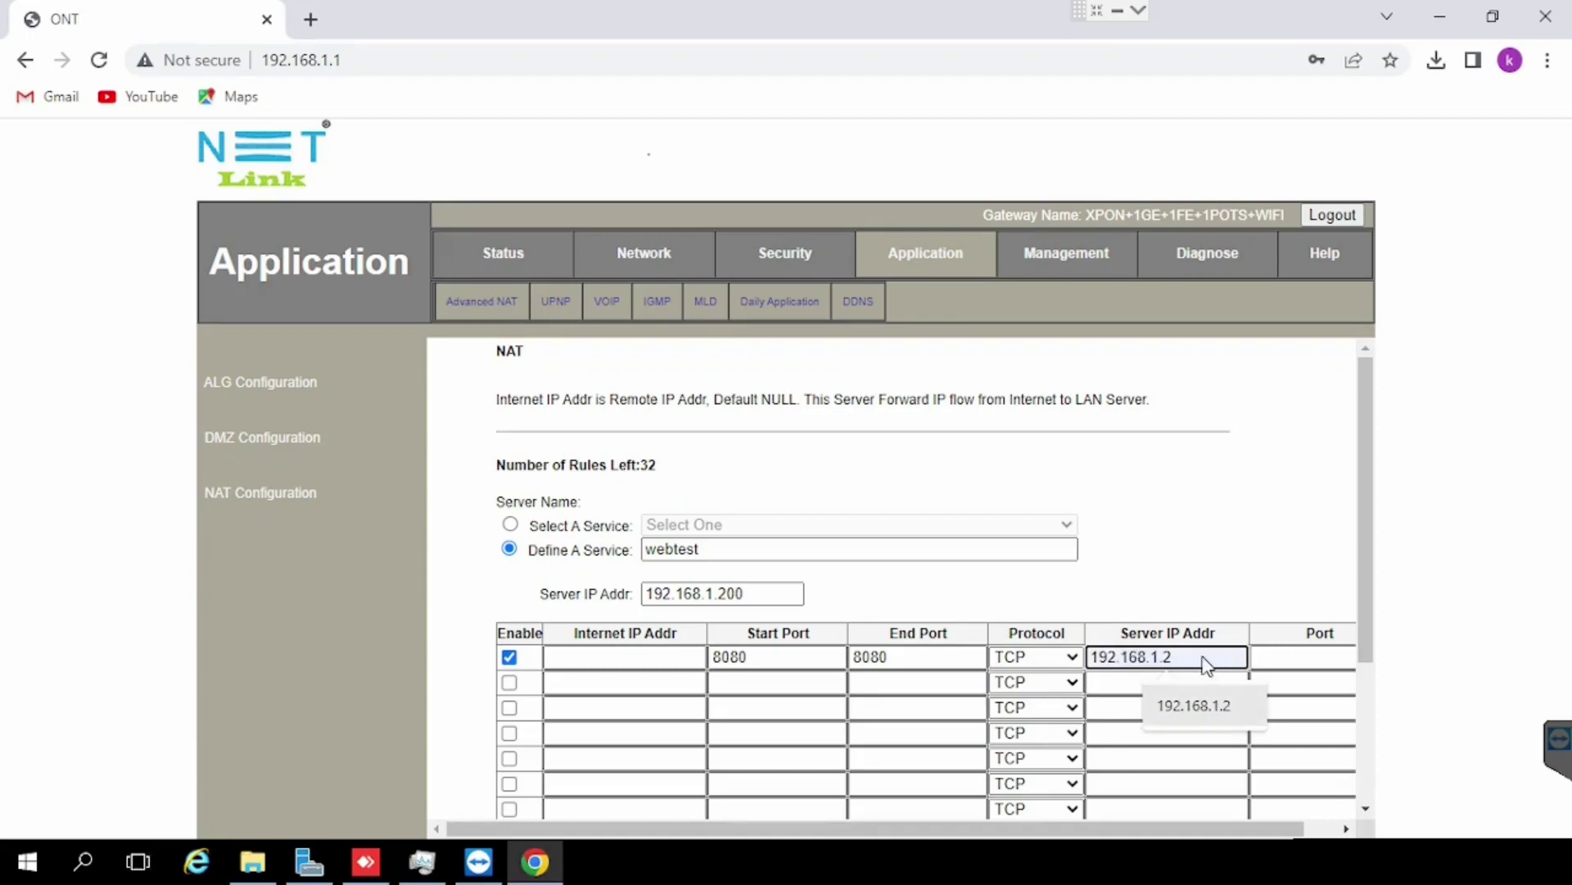
left_click(1197, 705)
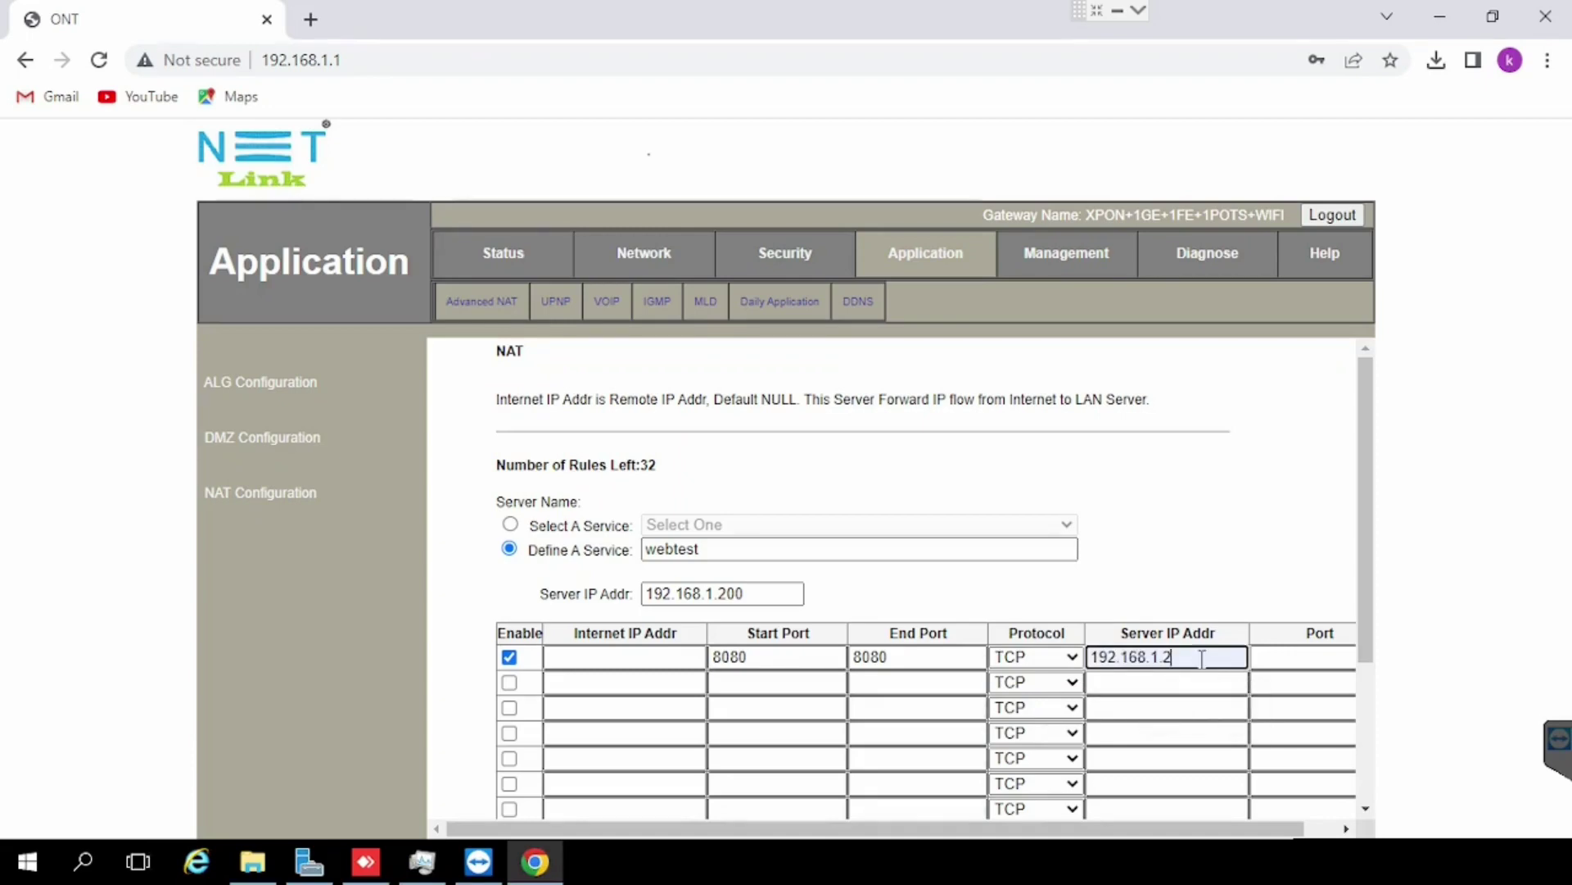
type("00")
left_click(1316, 654)
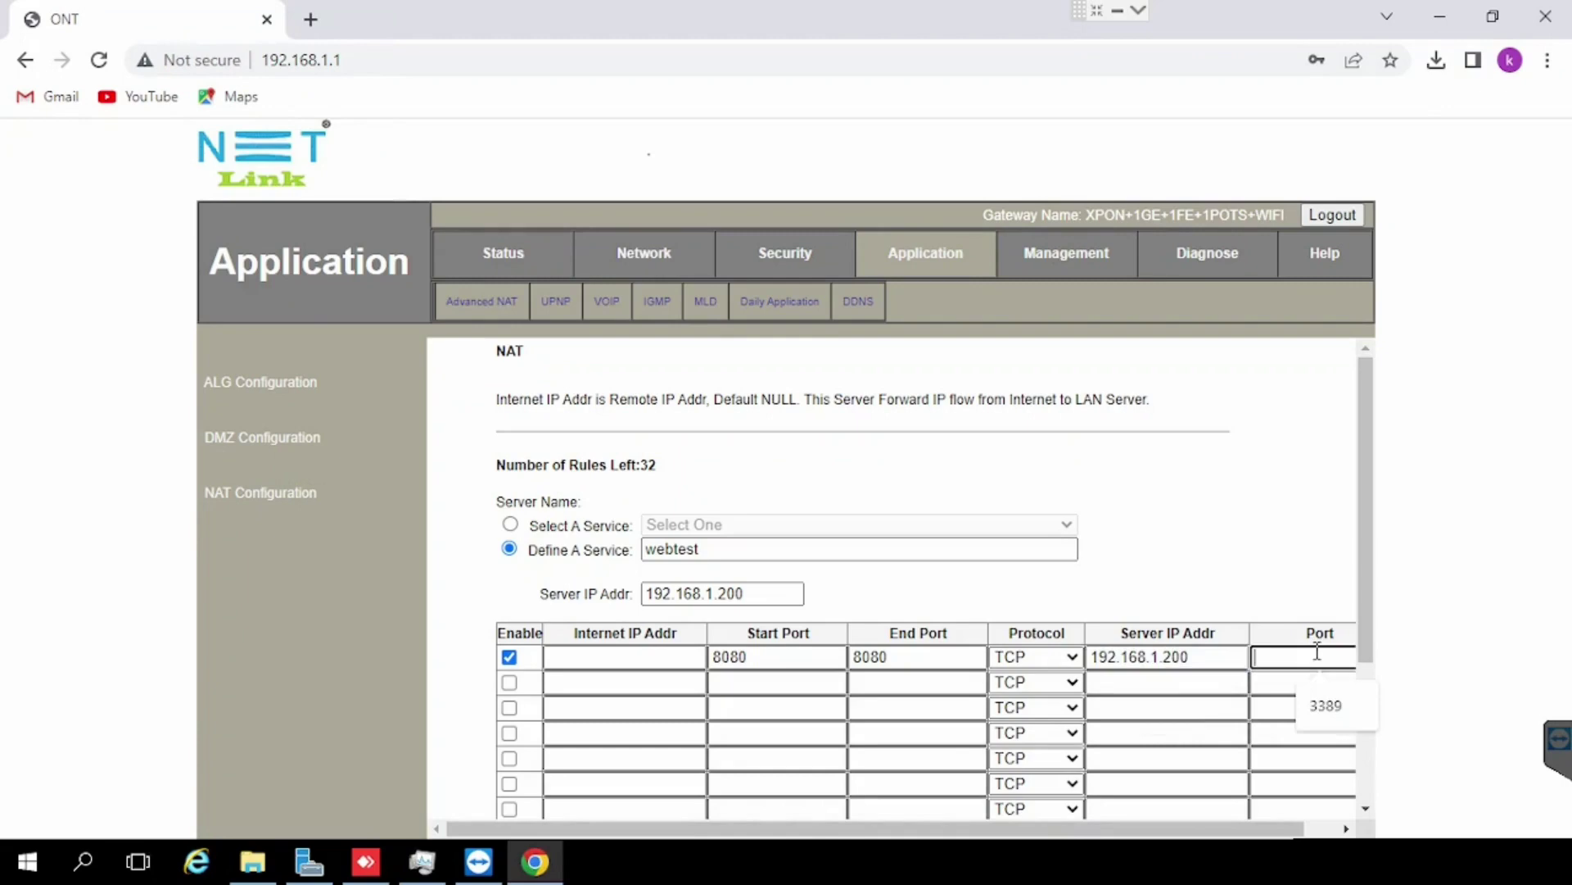
type("8080")
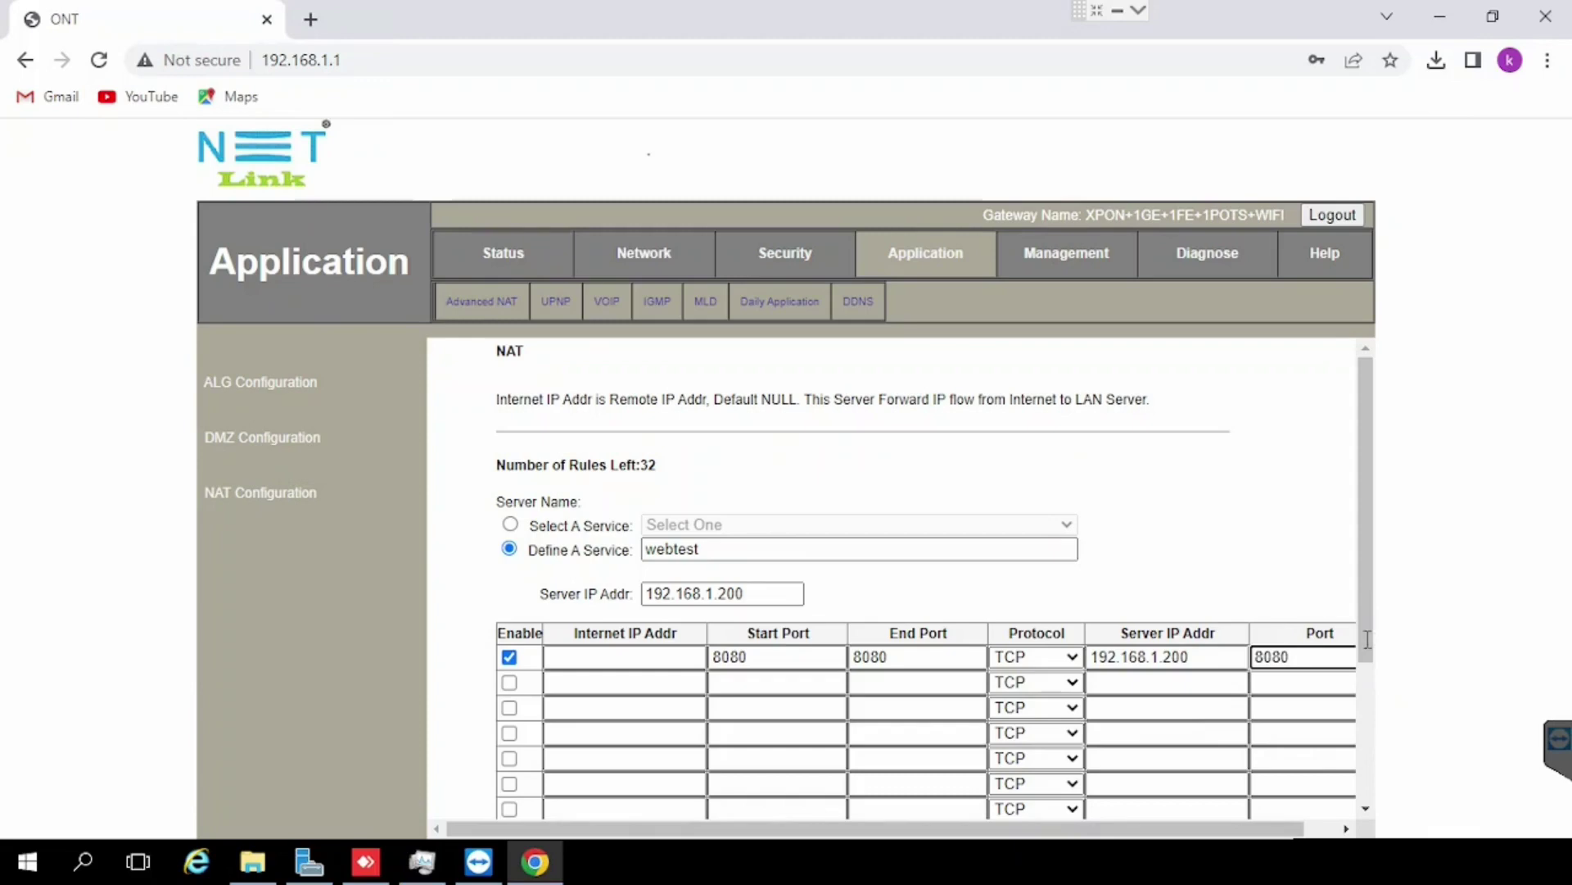
scroll(1367, 655, "down", 3)
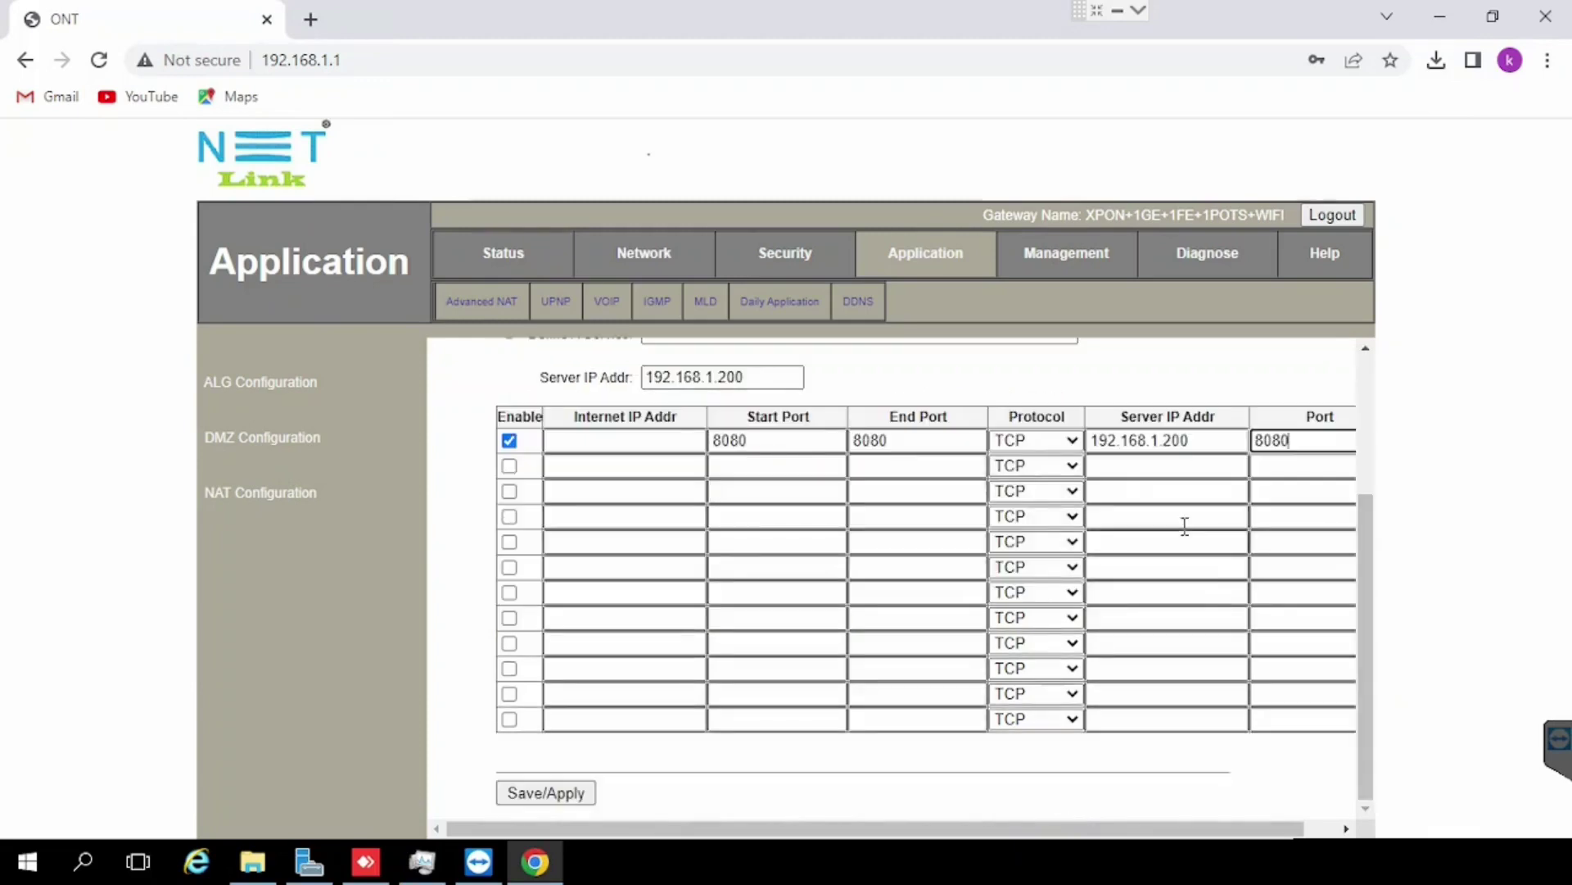
key("ctrl+minus")
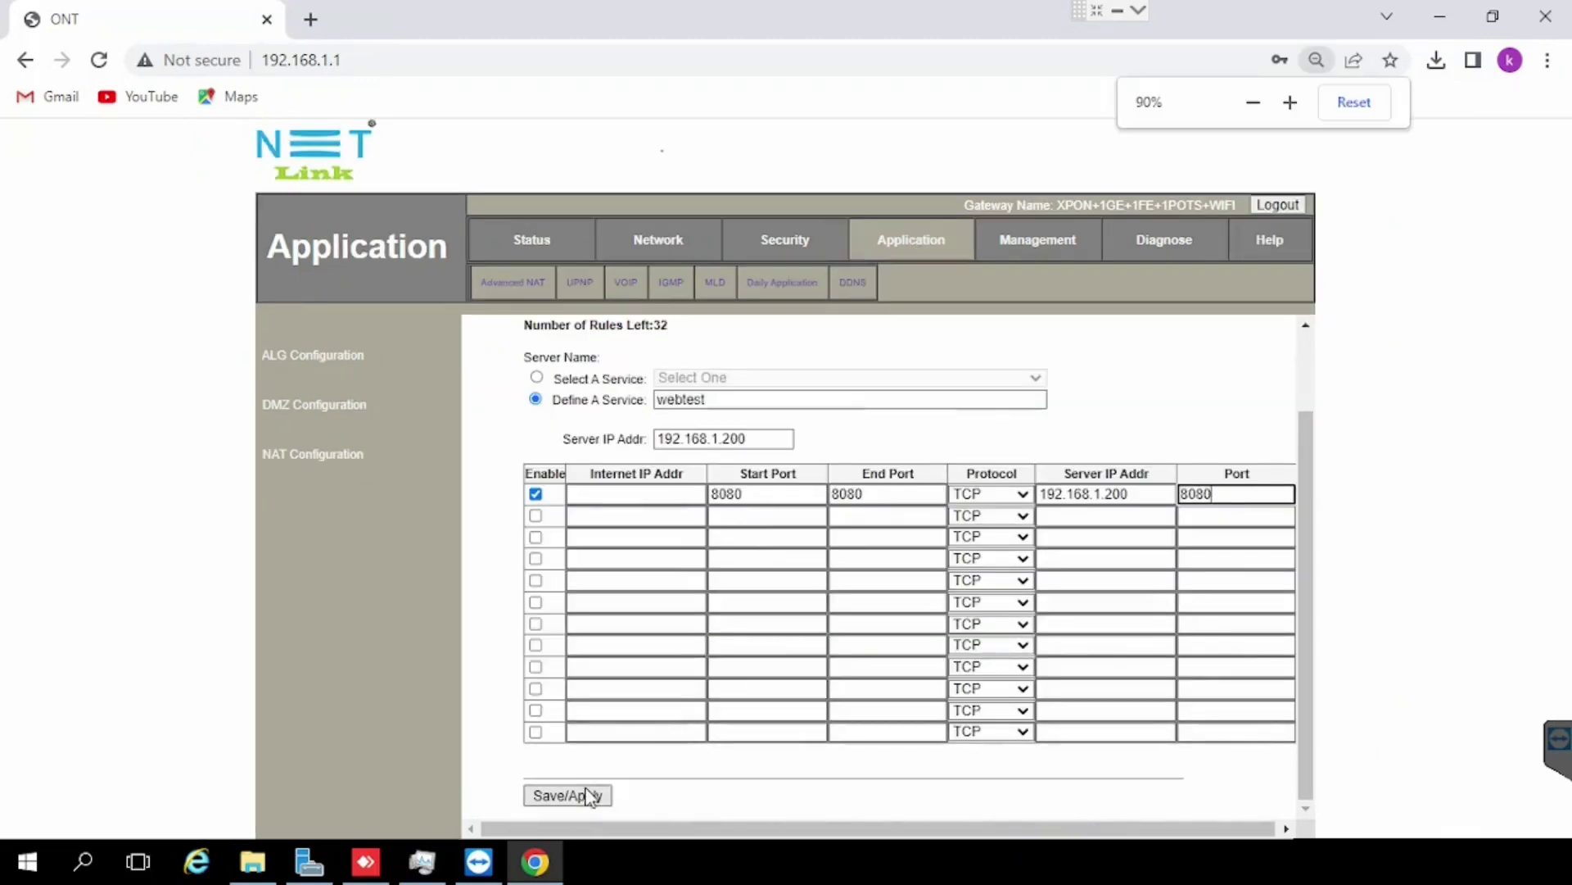
left_click(571, 795)
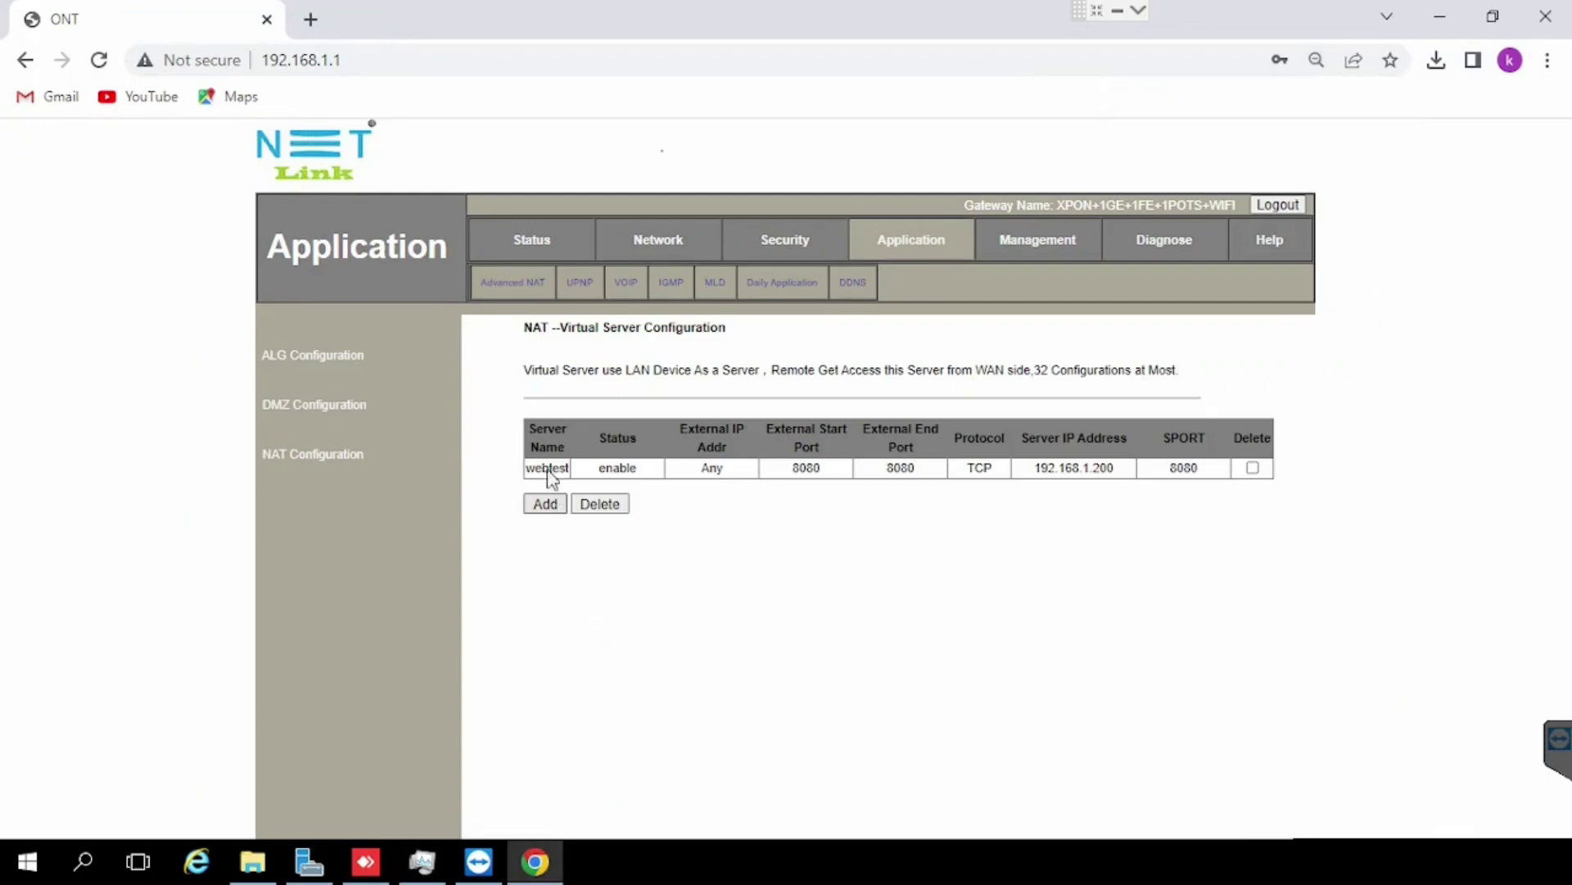
Step: Search 'show my ip' in a new tab and copy the public IP address
left_click(311, 23)
type("show ")
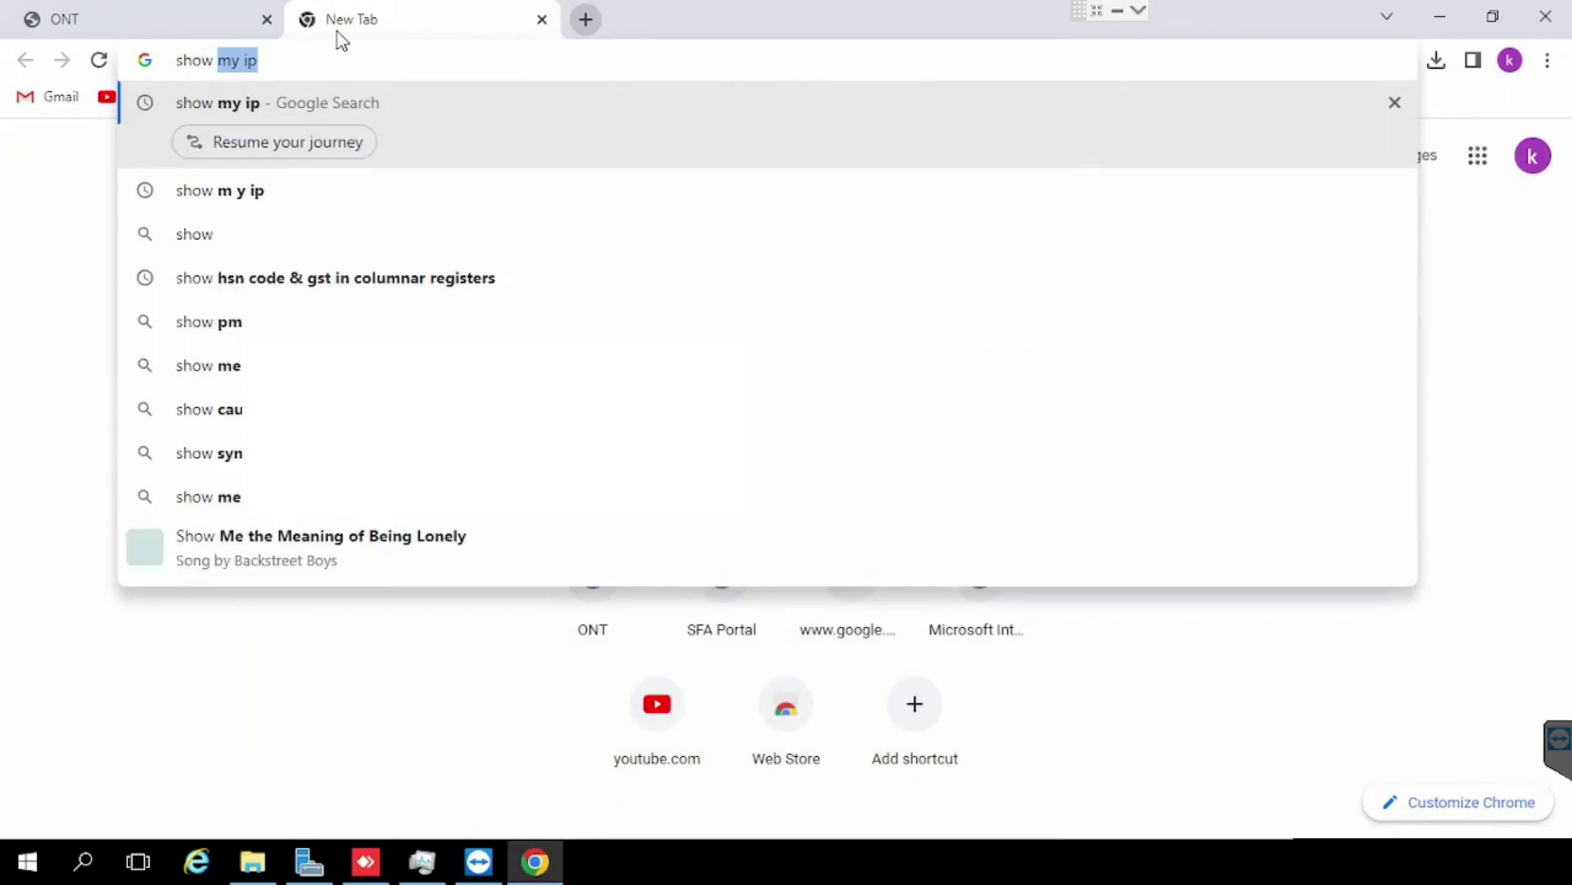
type("my ip")
key("Return")
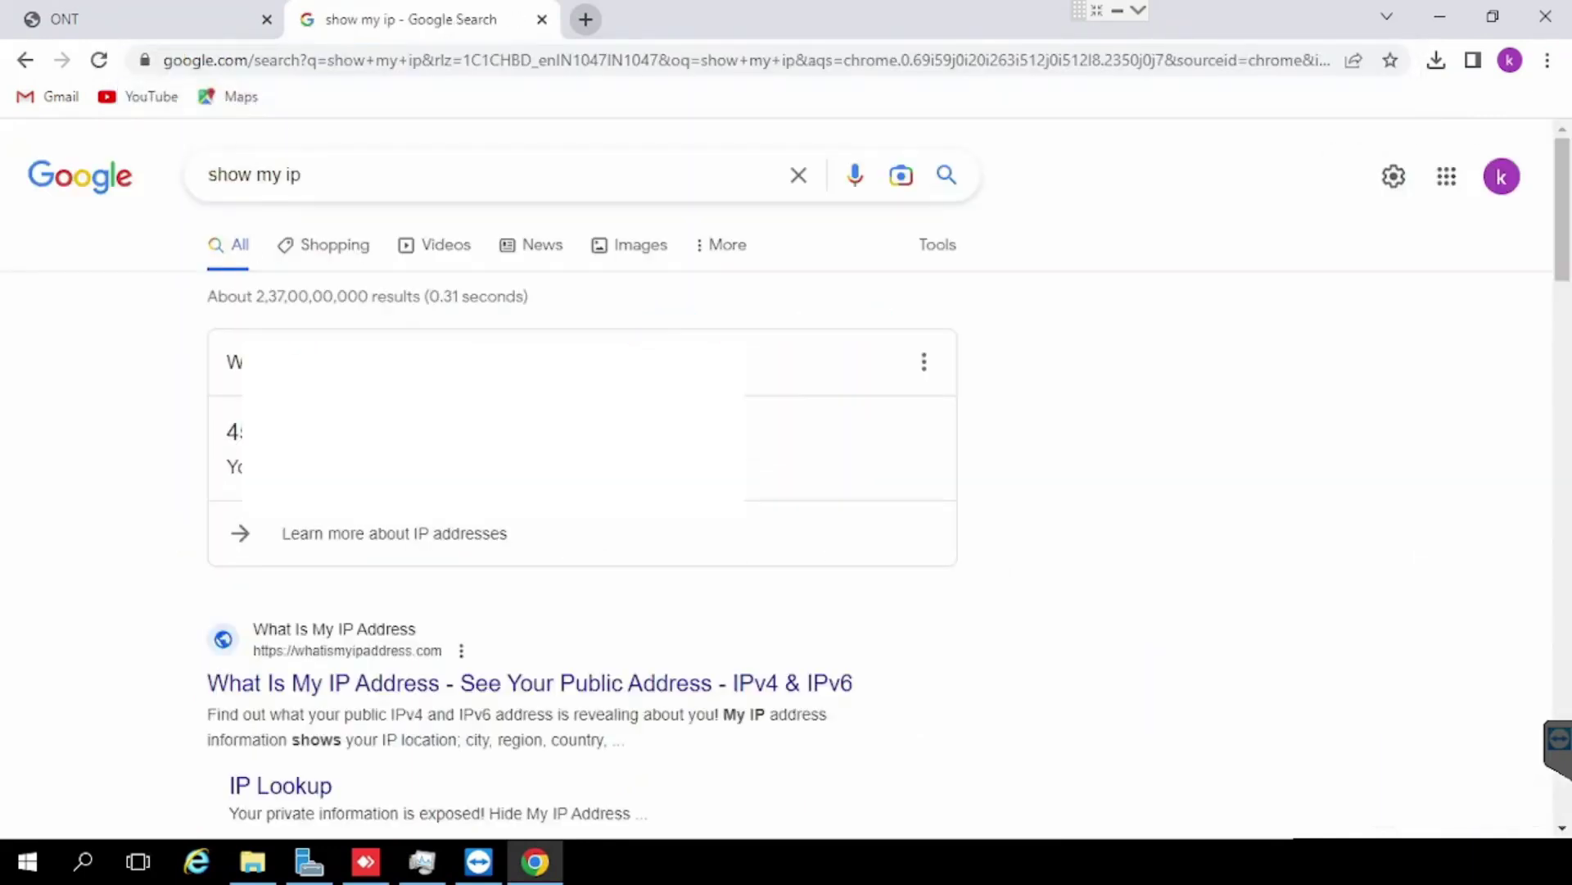
double_click(237, 432)
key("ctrl+c")
Step: Try loading the public IP with :8080 in another tab, then close that tab
left_click(585, 19)
key("ctrl+v")
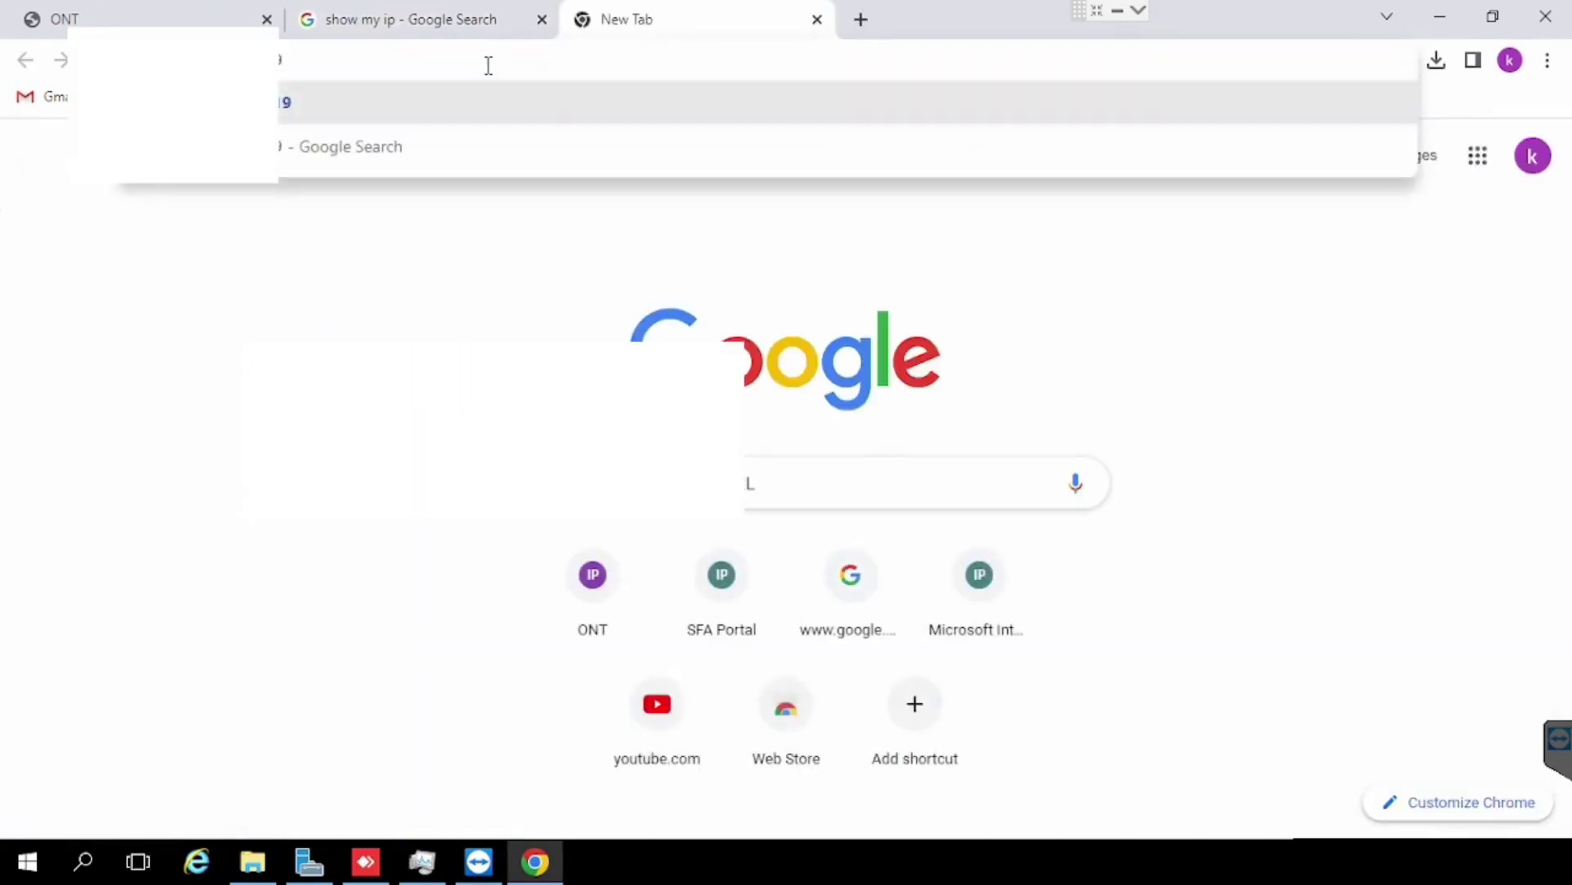
type(":8080")
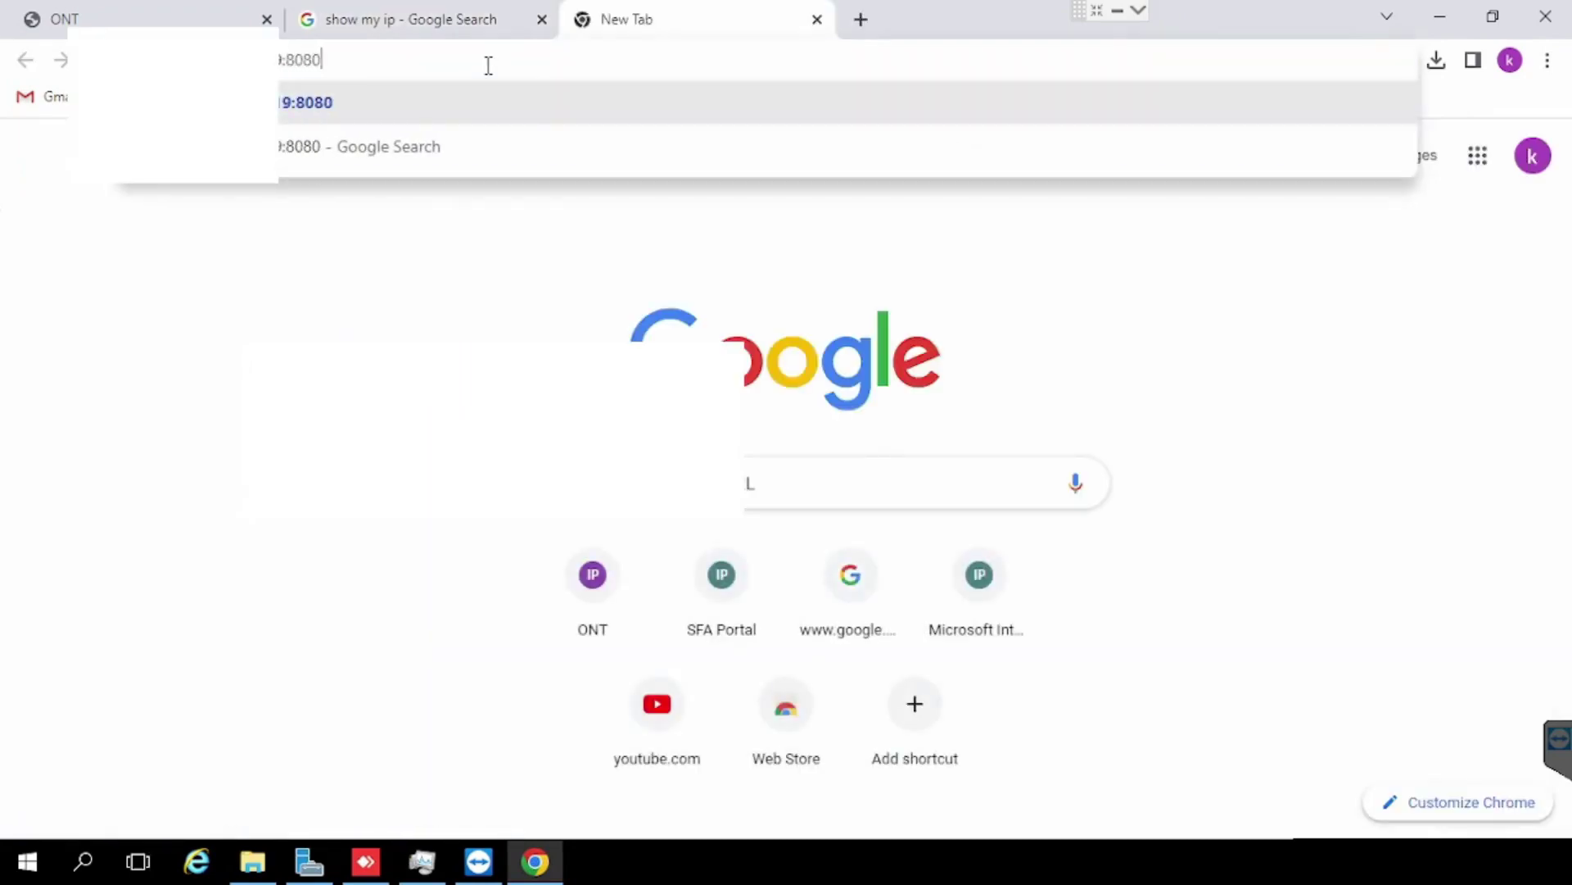
left_click(318, 102)
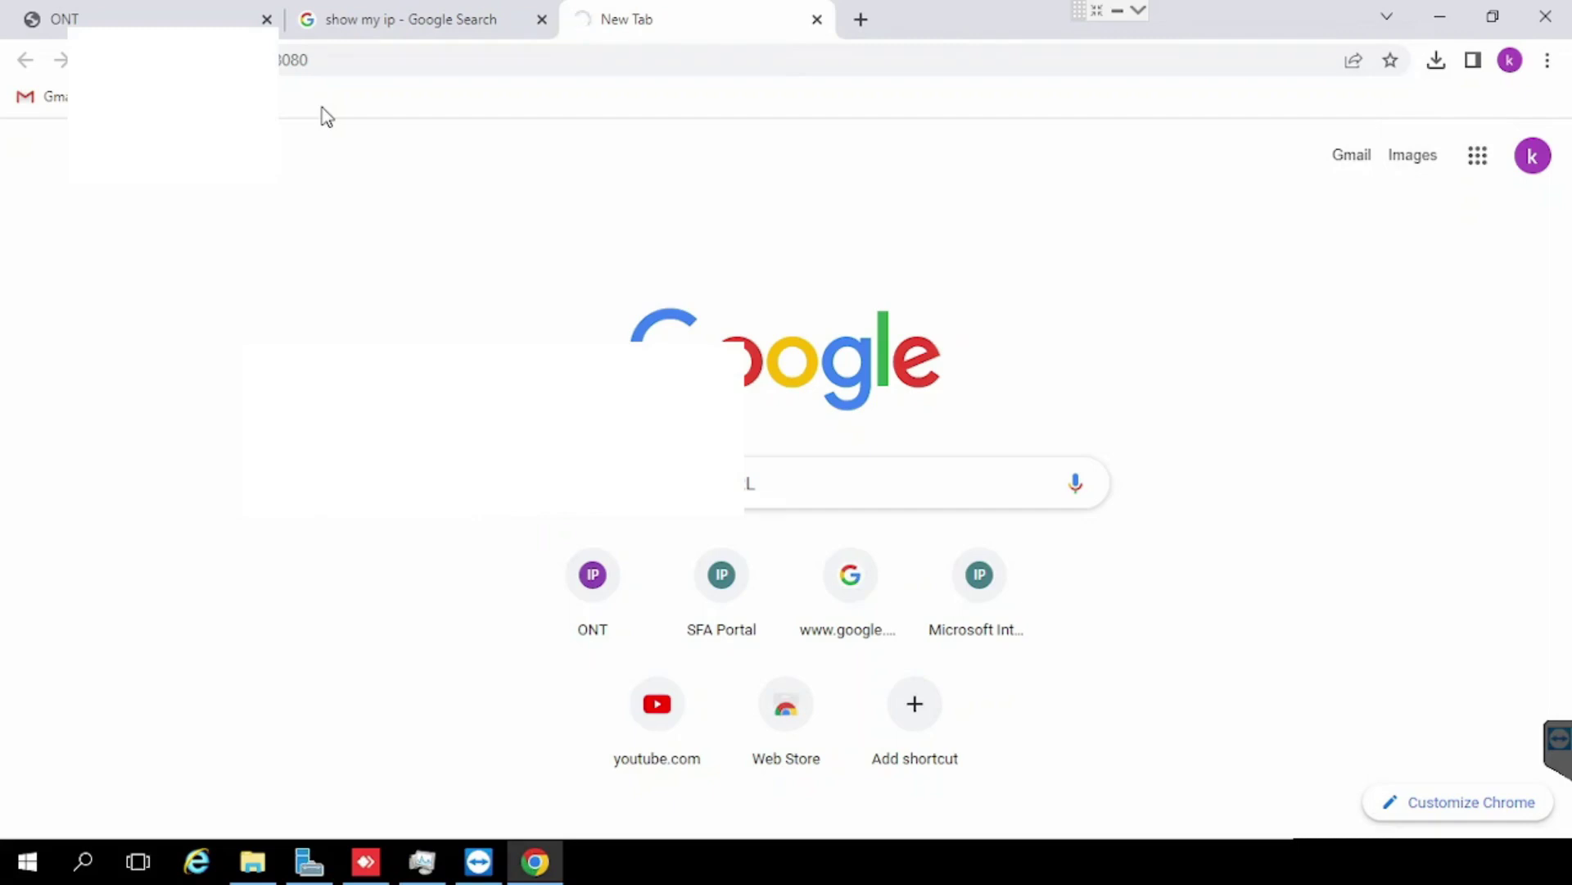
left_click(817, 20)
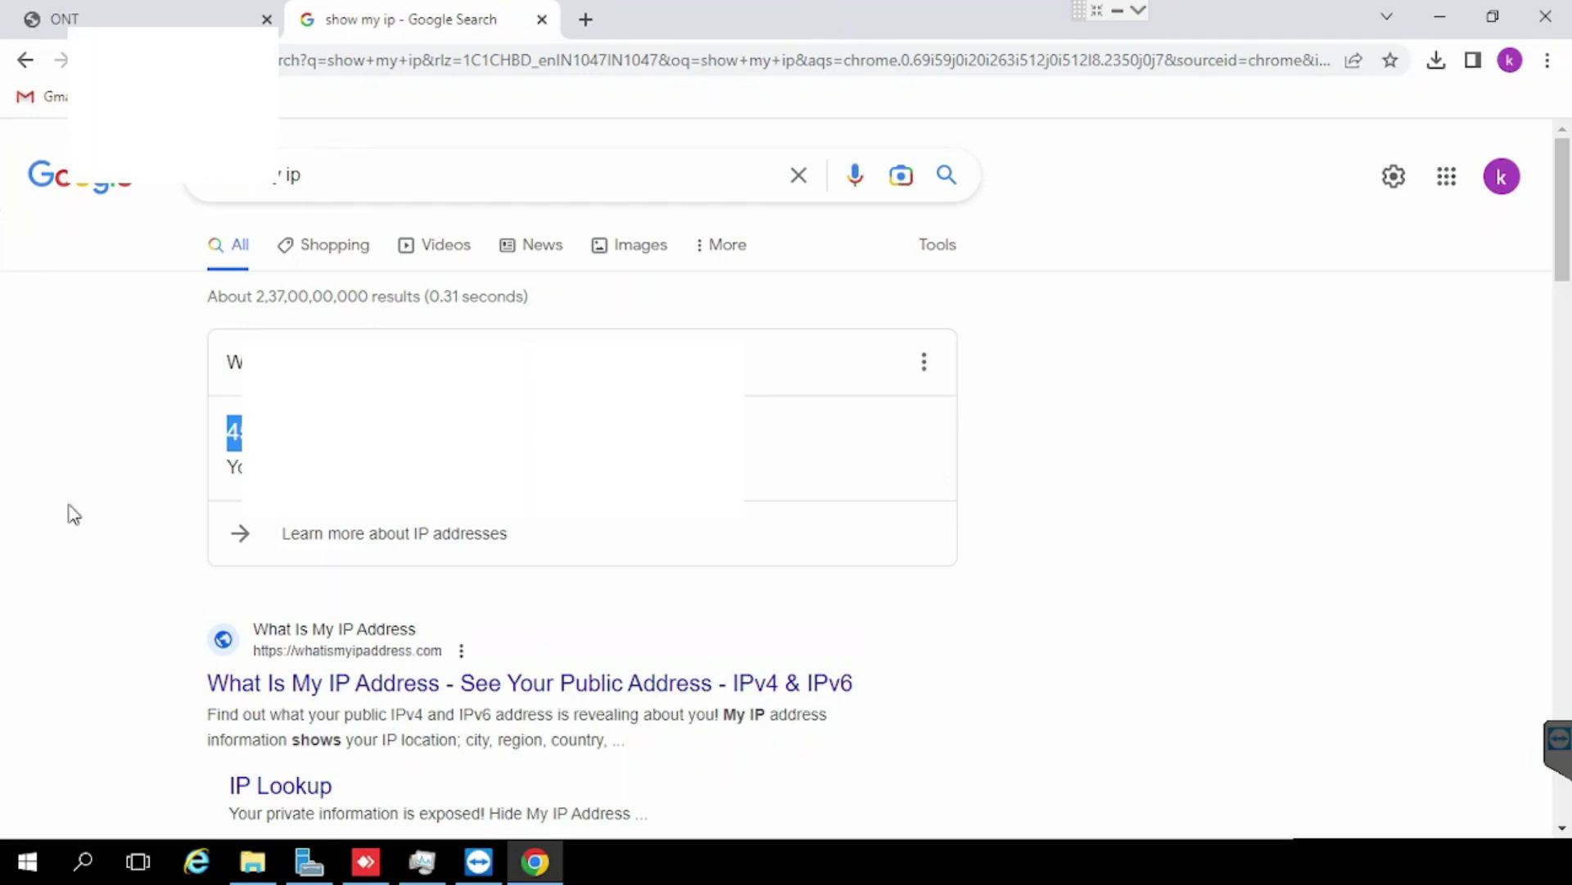
Step: Open Windows Firewall with Advanced Security properties and set the Domain profile firewall Off
left_click(10, 874)
type("fi")
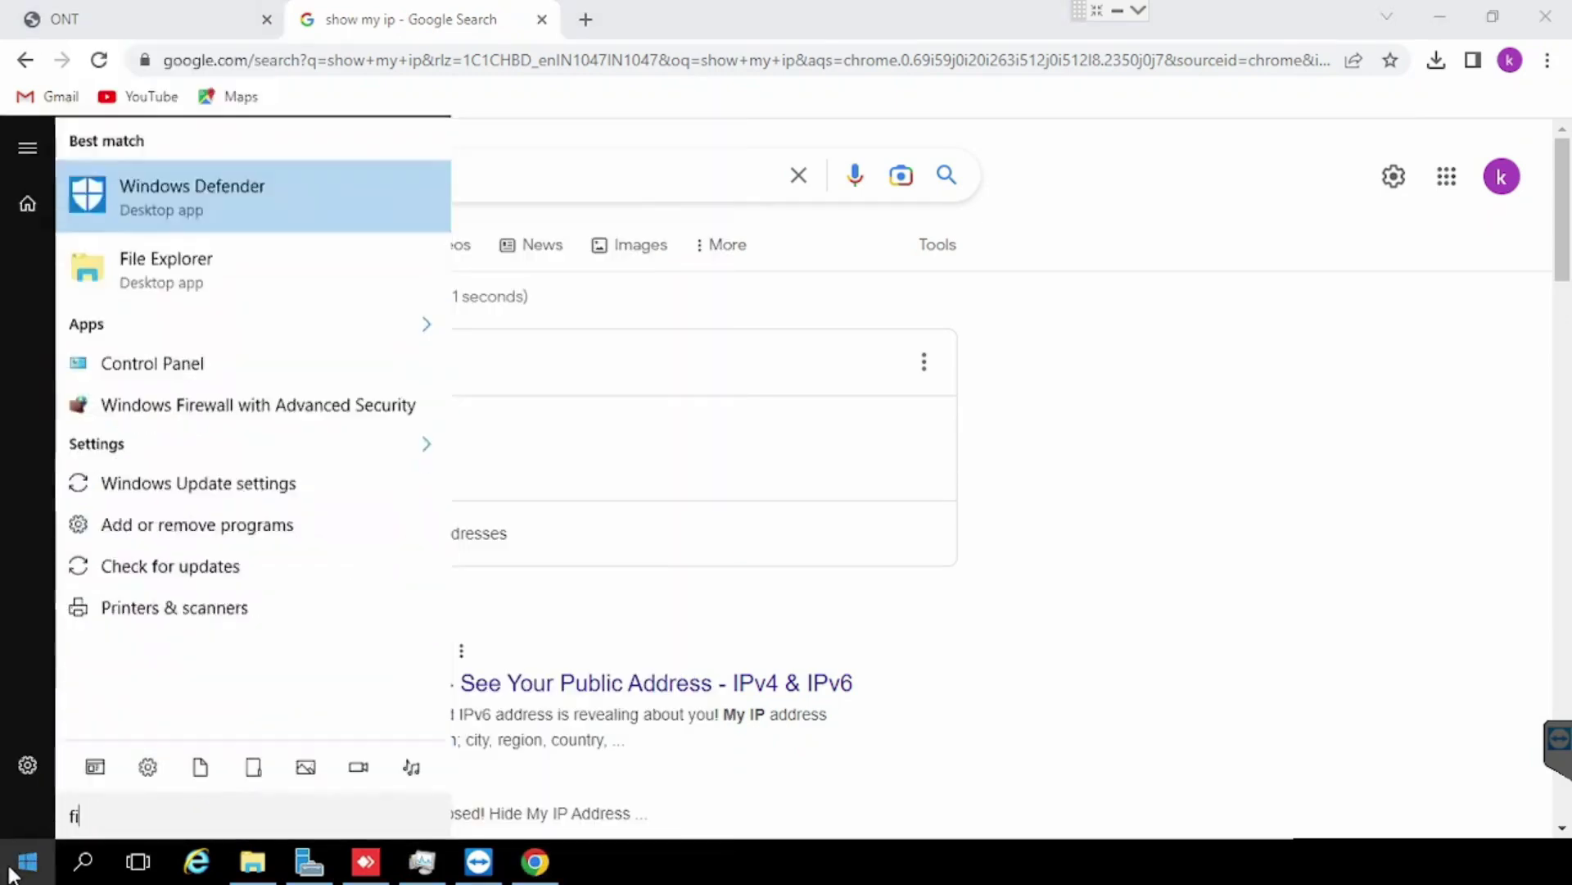
type("rew")
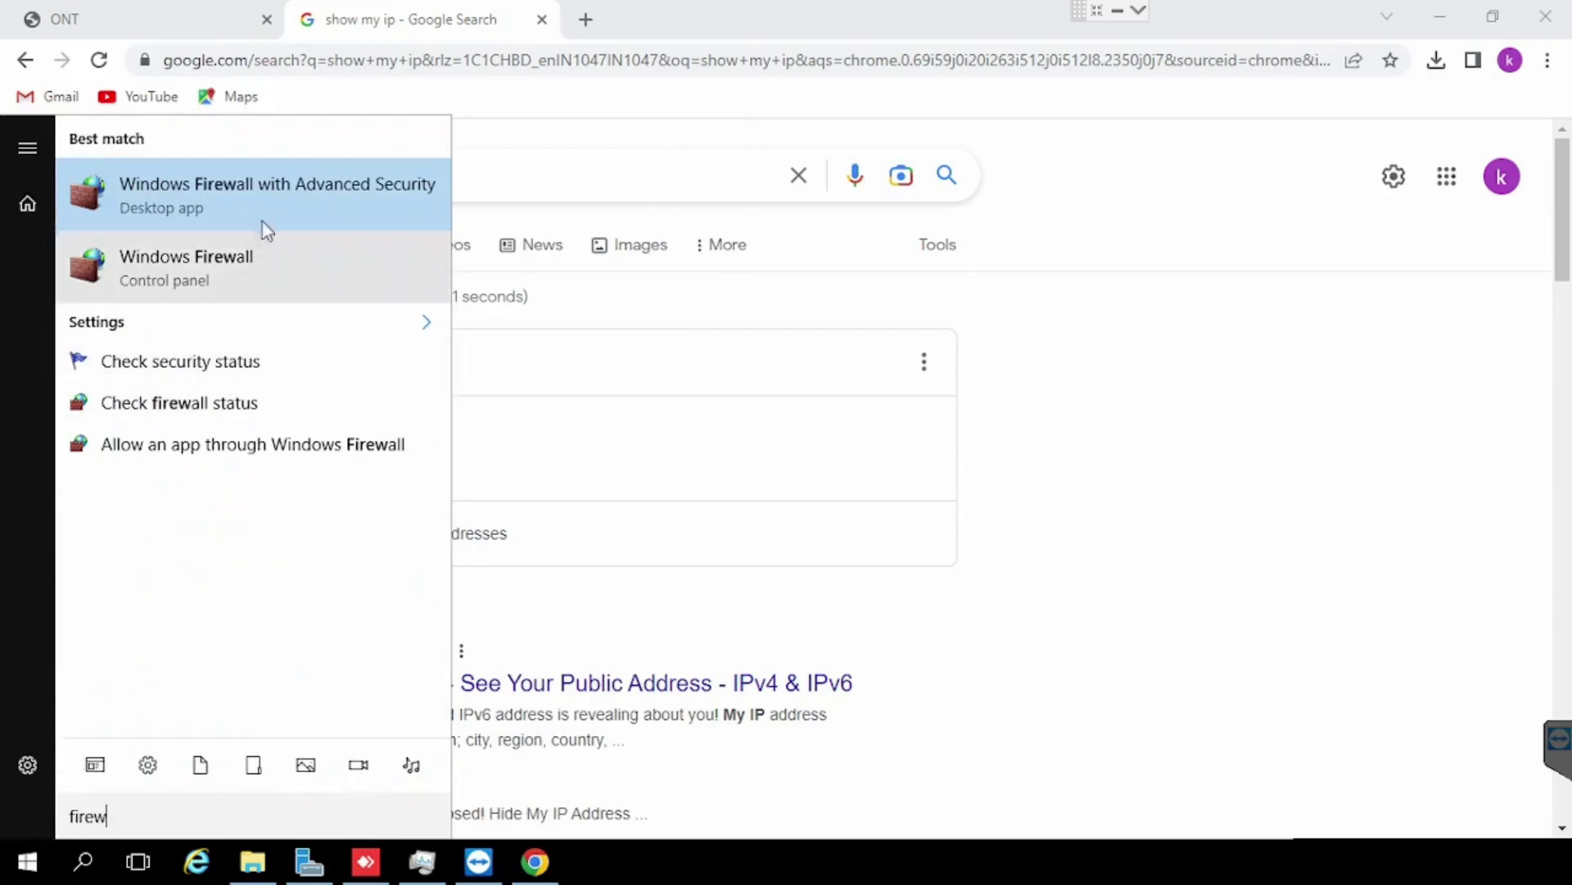
left_click(264, 223)
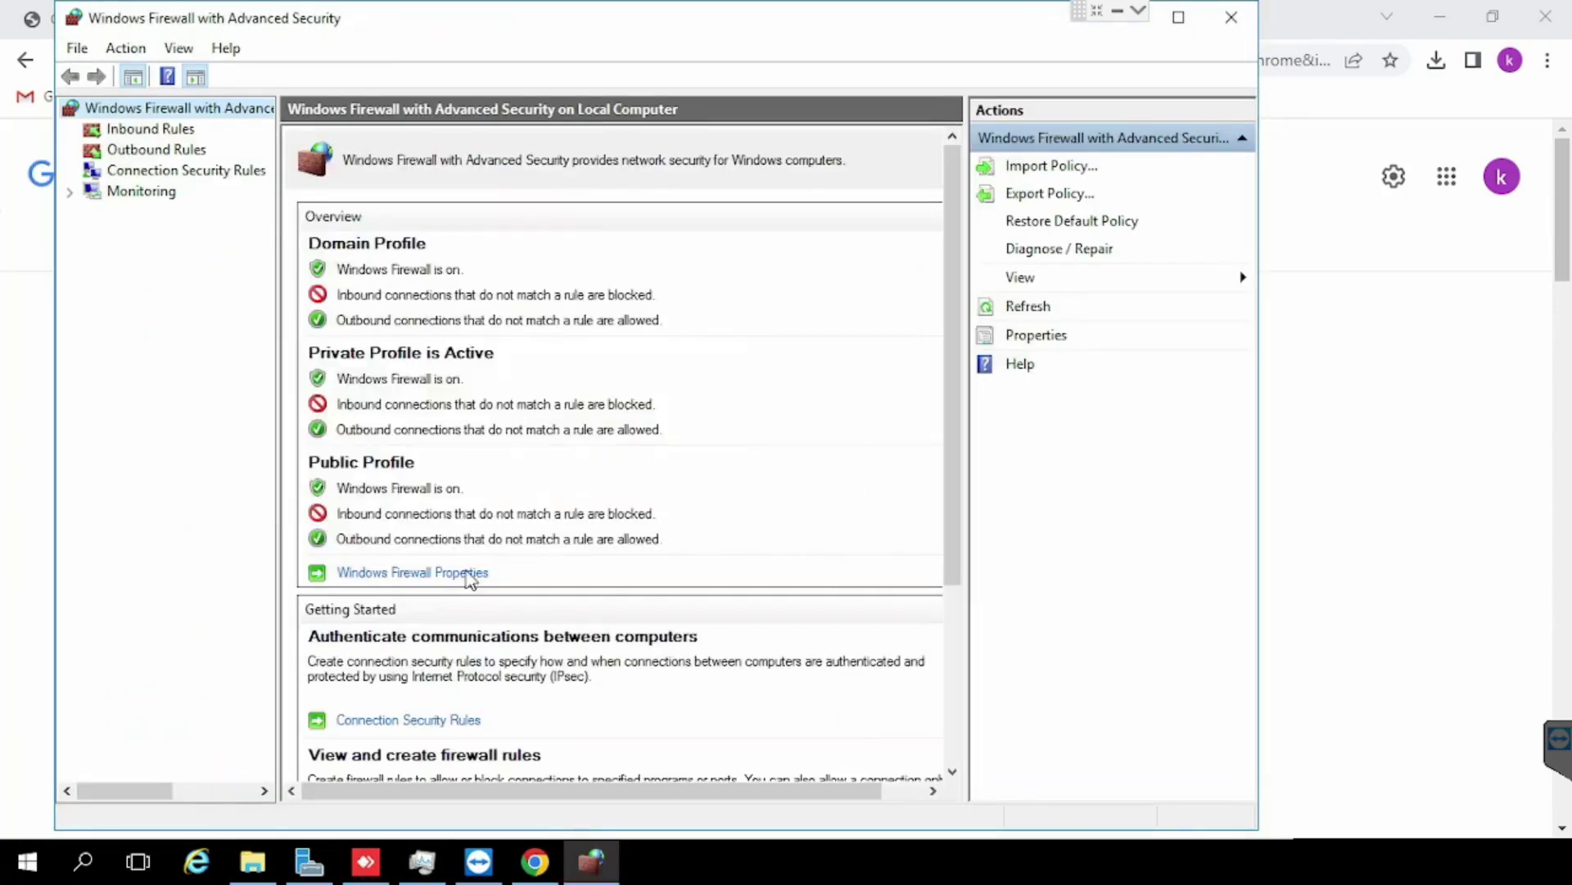
left_click(468, 578)
left_click(706, 301)
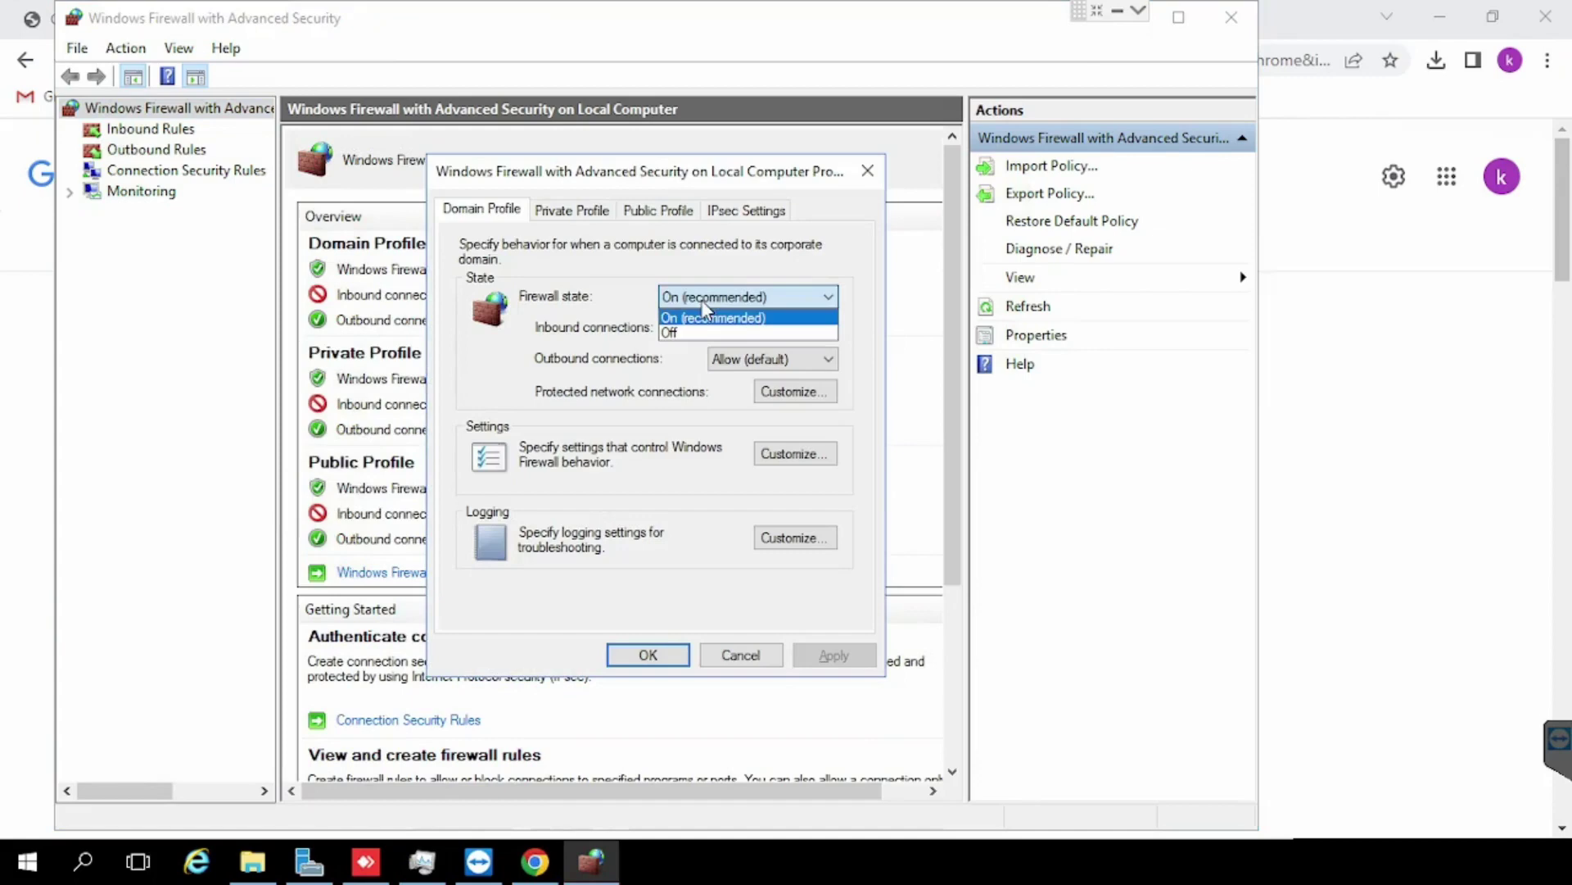
left_click(690, 332)
Step: Set the Private and Public profiles Off, apply and confirm, then minimize the console
left_click(546, 210)
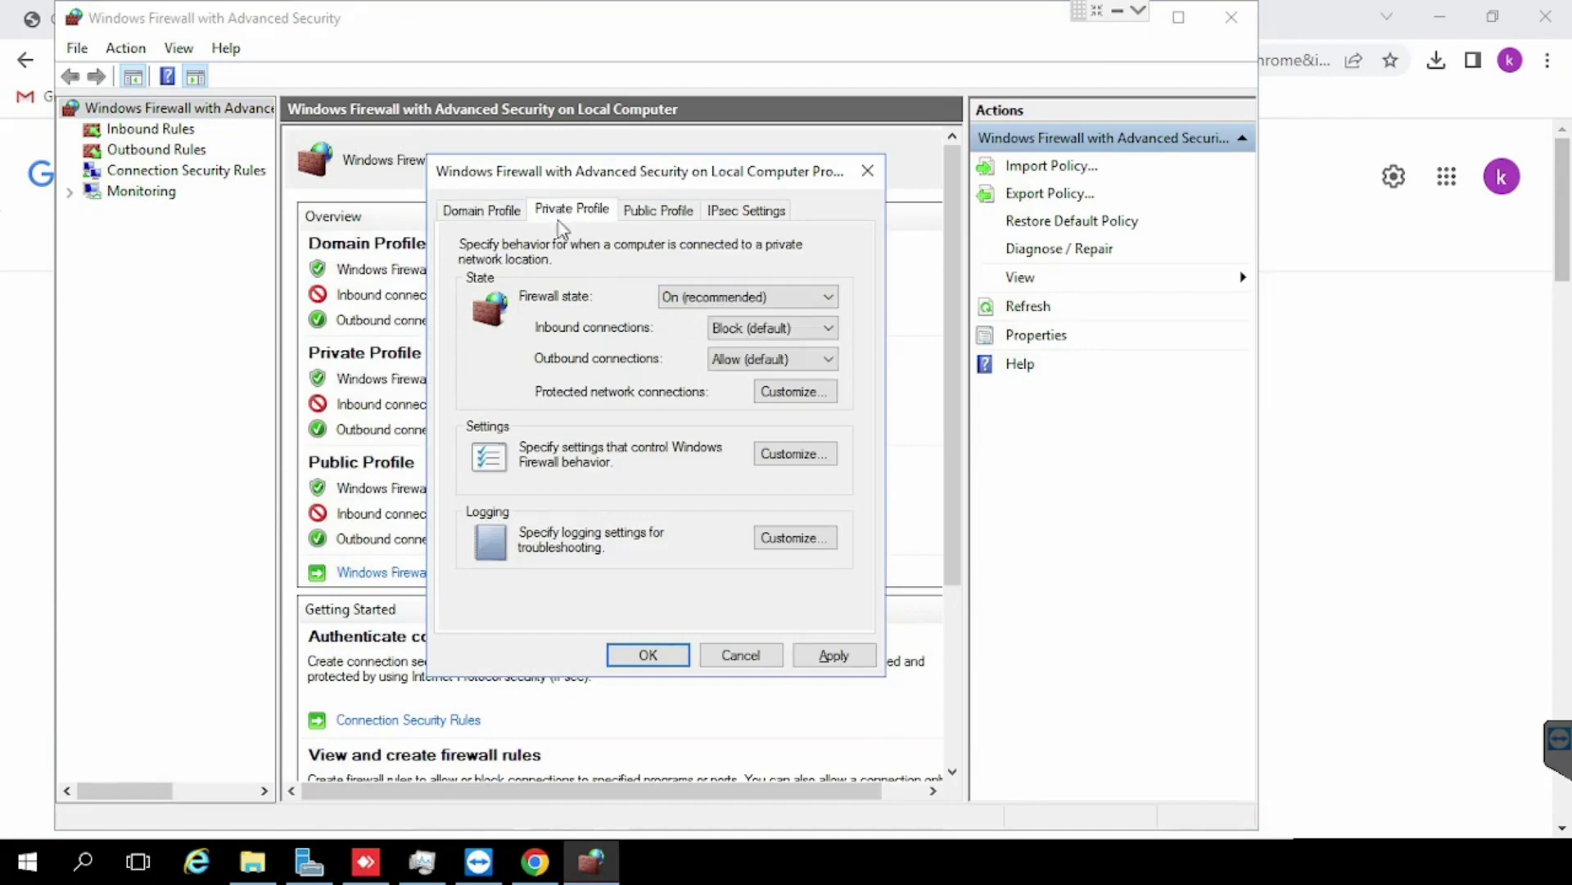
left_click(697, 308)
left_click(692, 333)
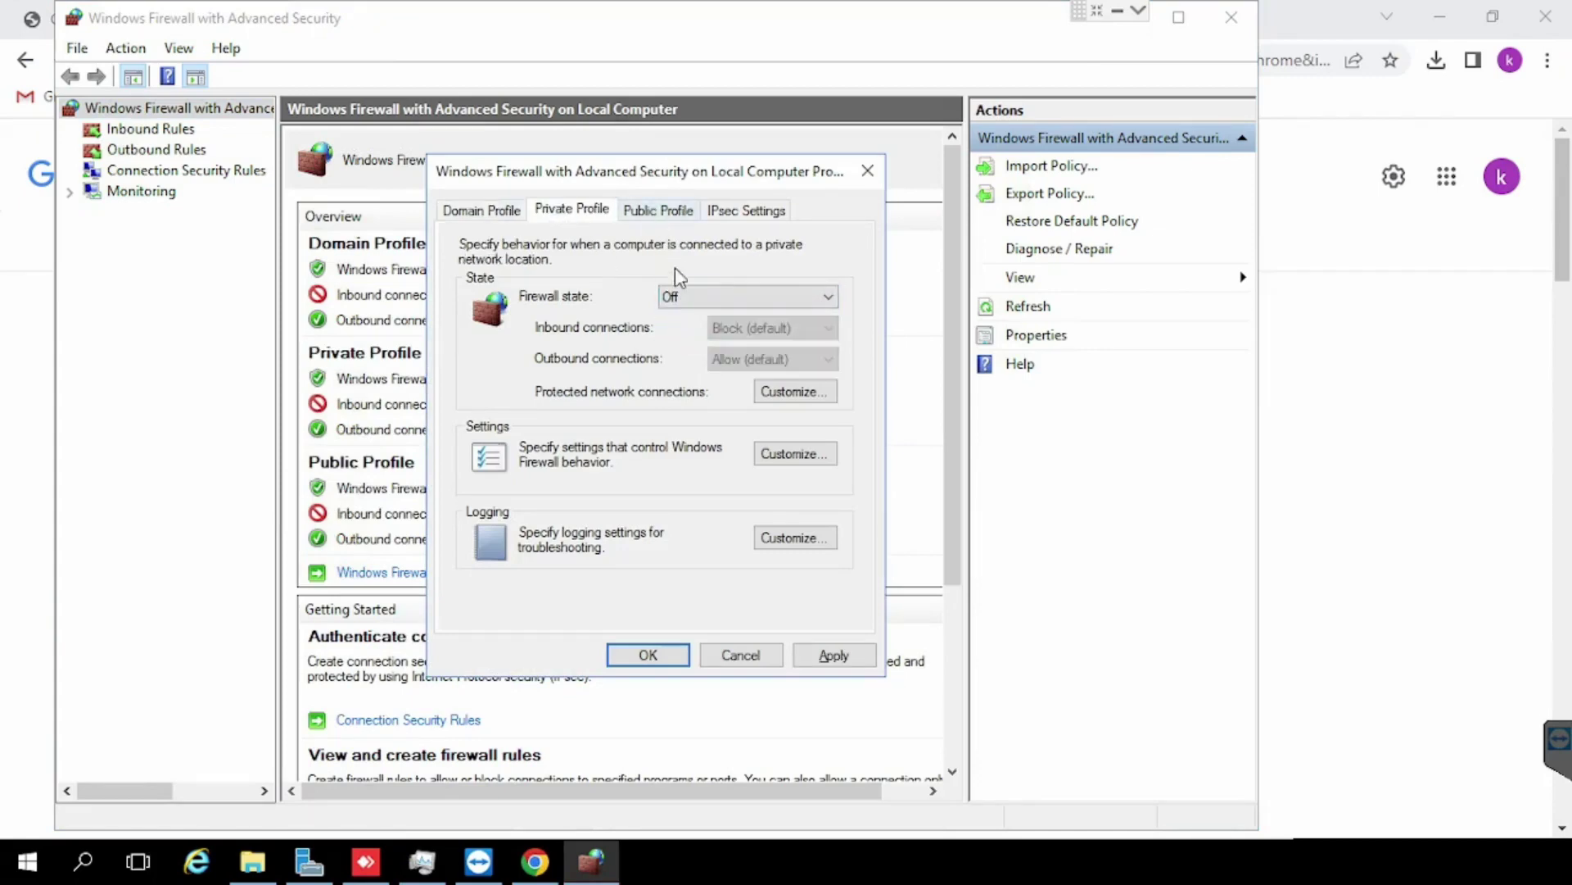
left_click(665, 211)
left_click(692, 296)
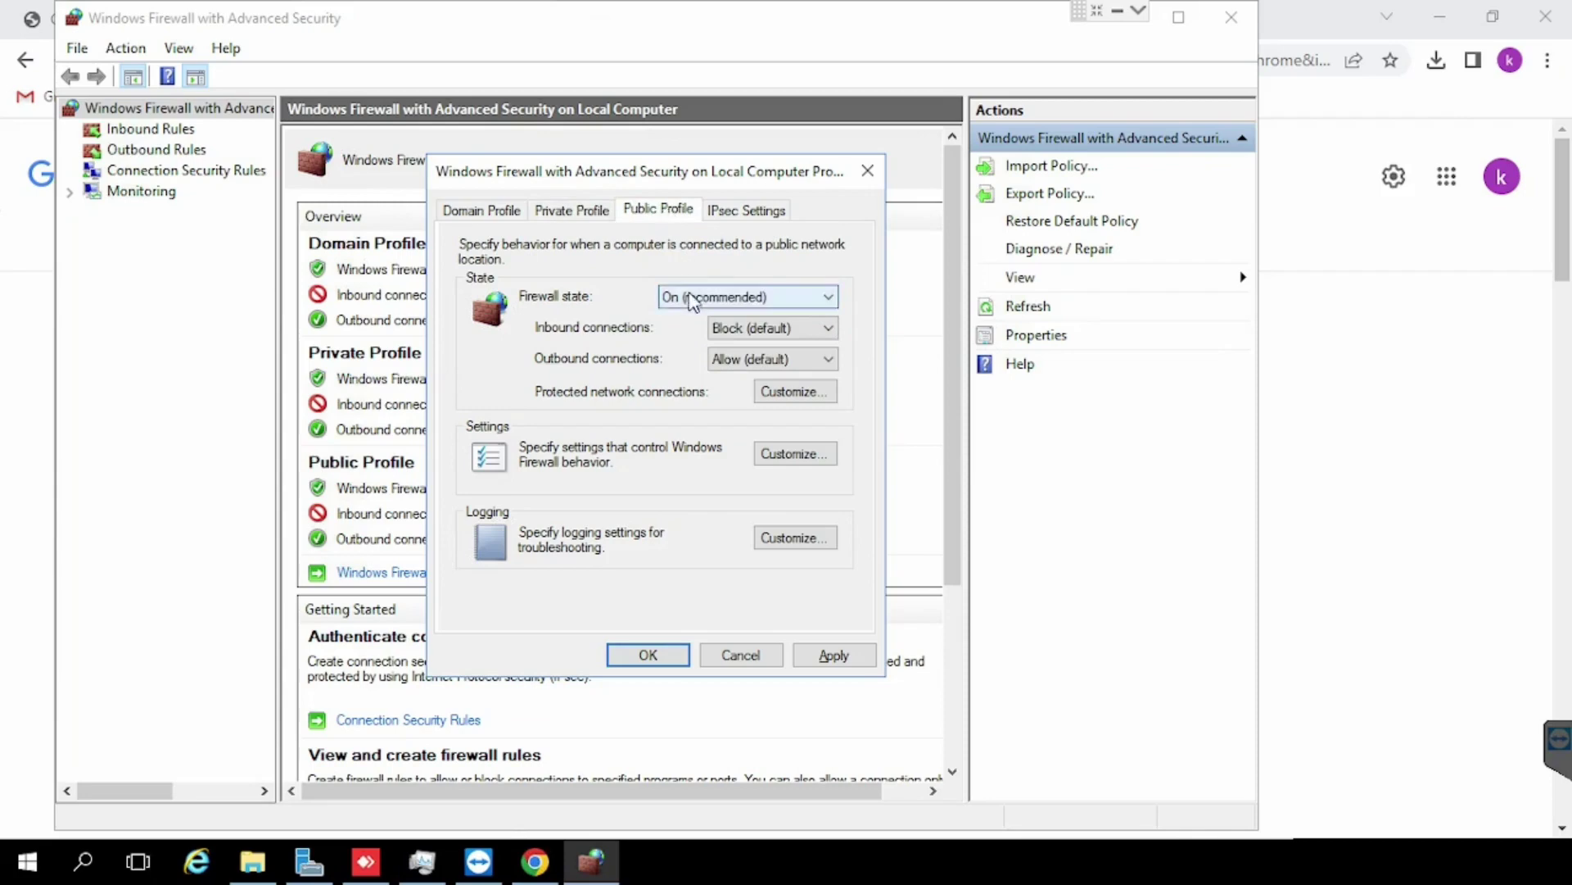
left_click(691, 332)
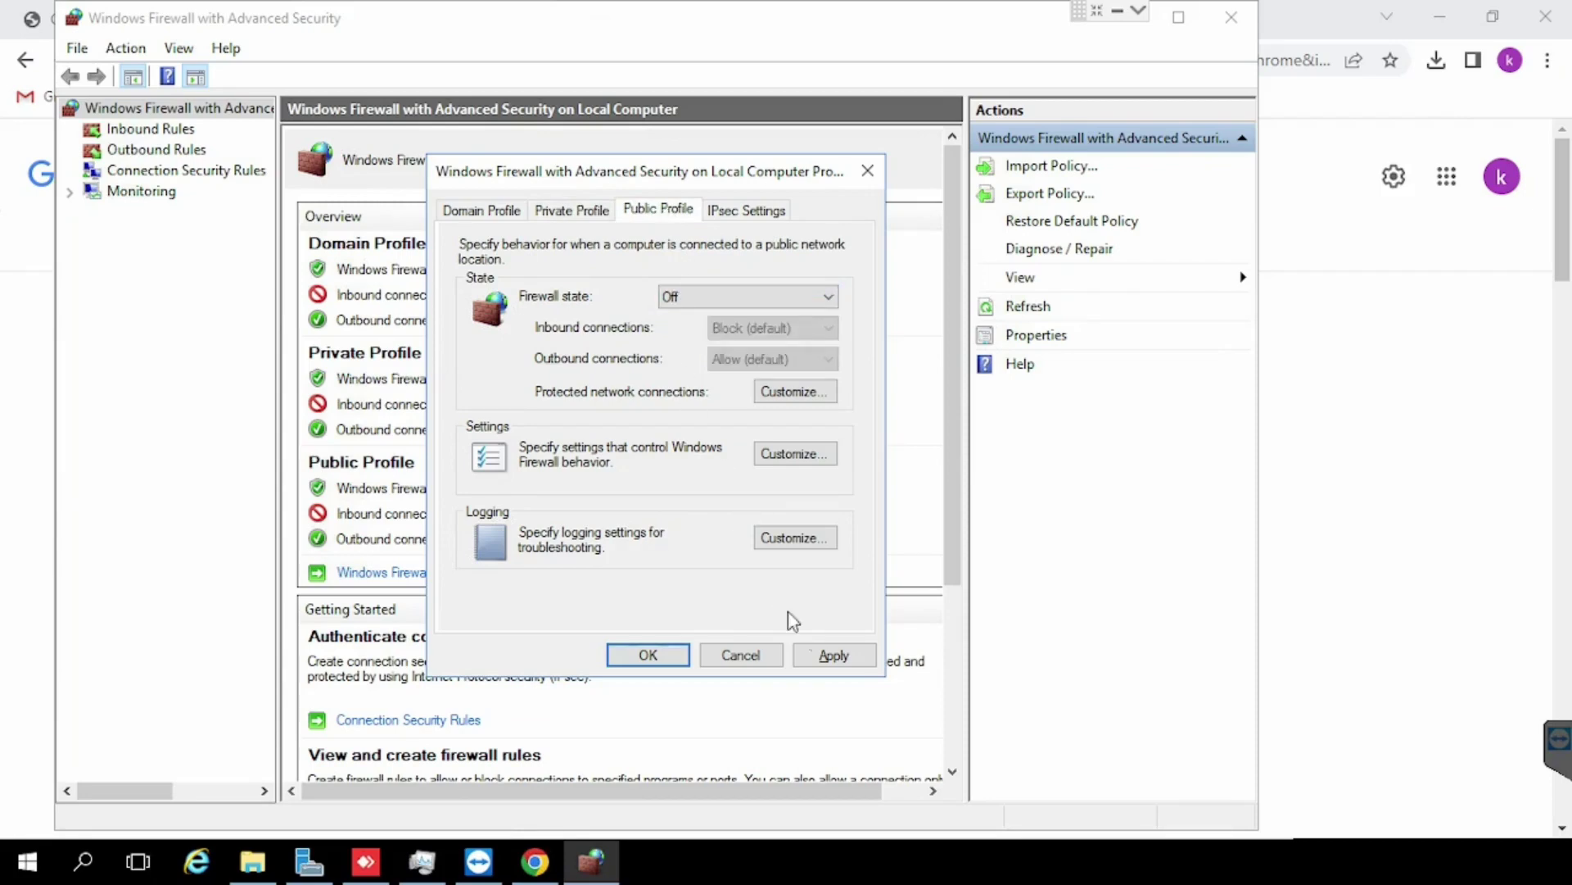
left_click(832, 655)
left_click(677, 657)
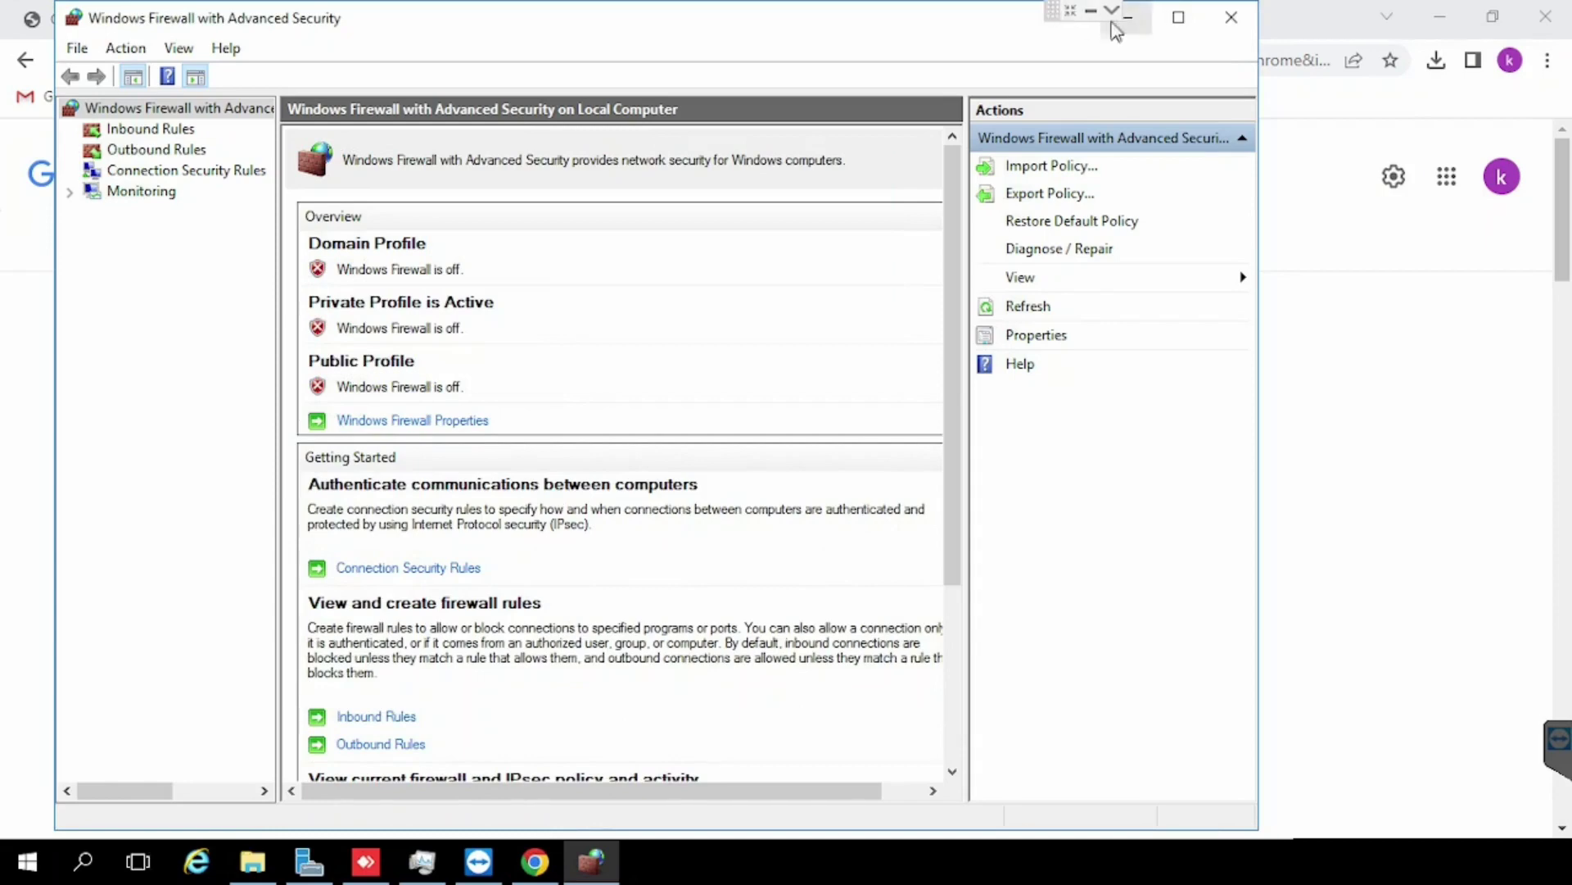
left_click(1136, 21)
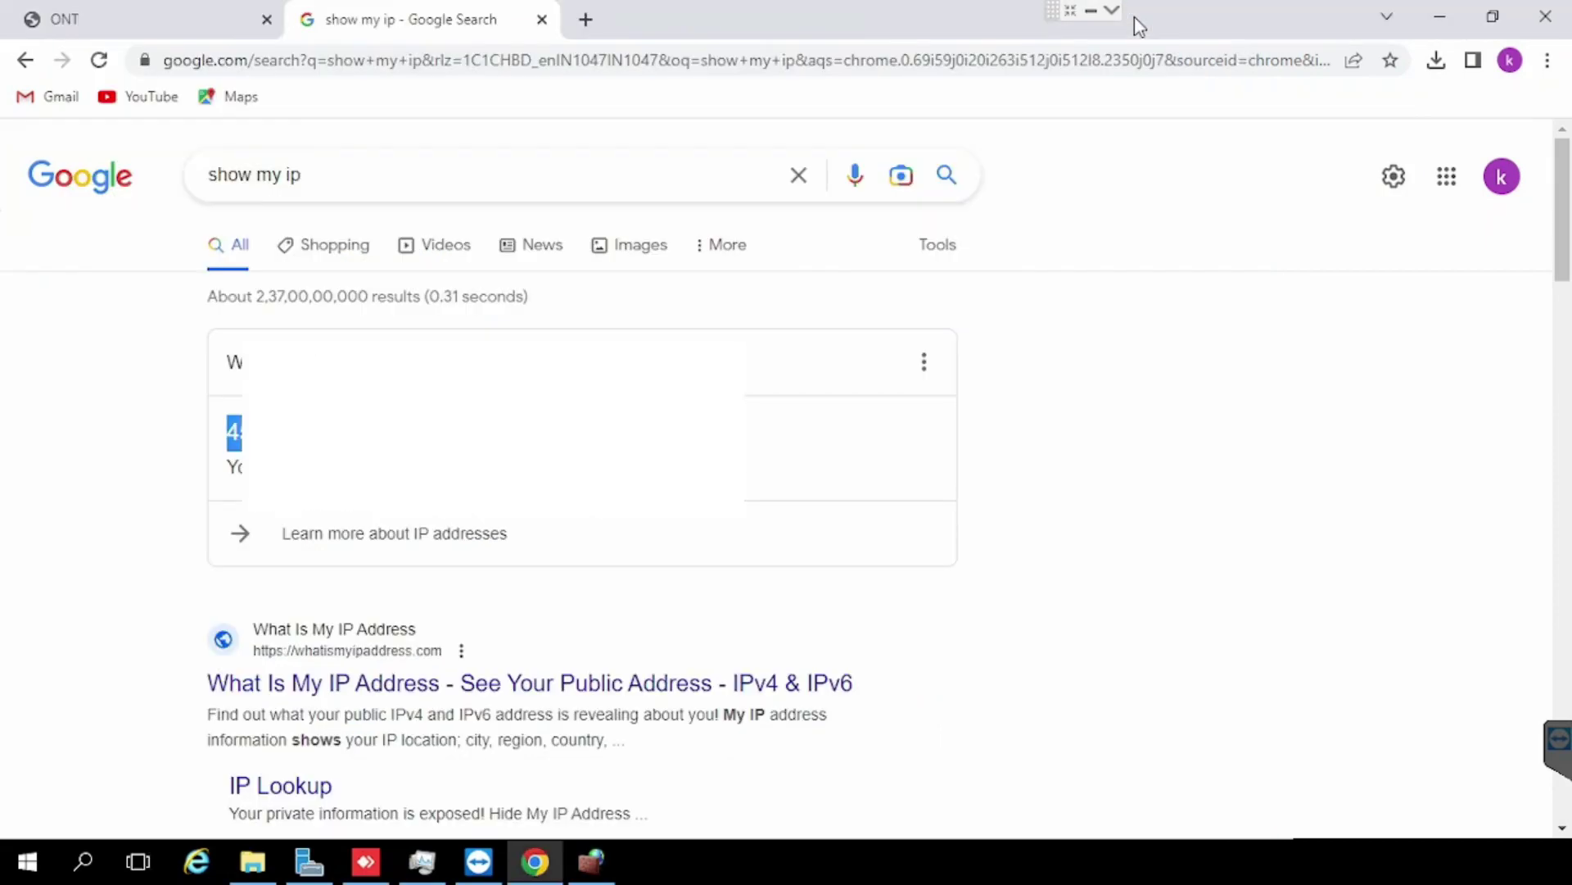
Step: Copy the public IP address from the 'show my ip' results
left_click(595, 17)
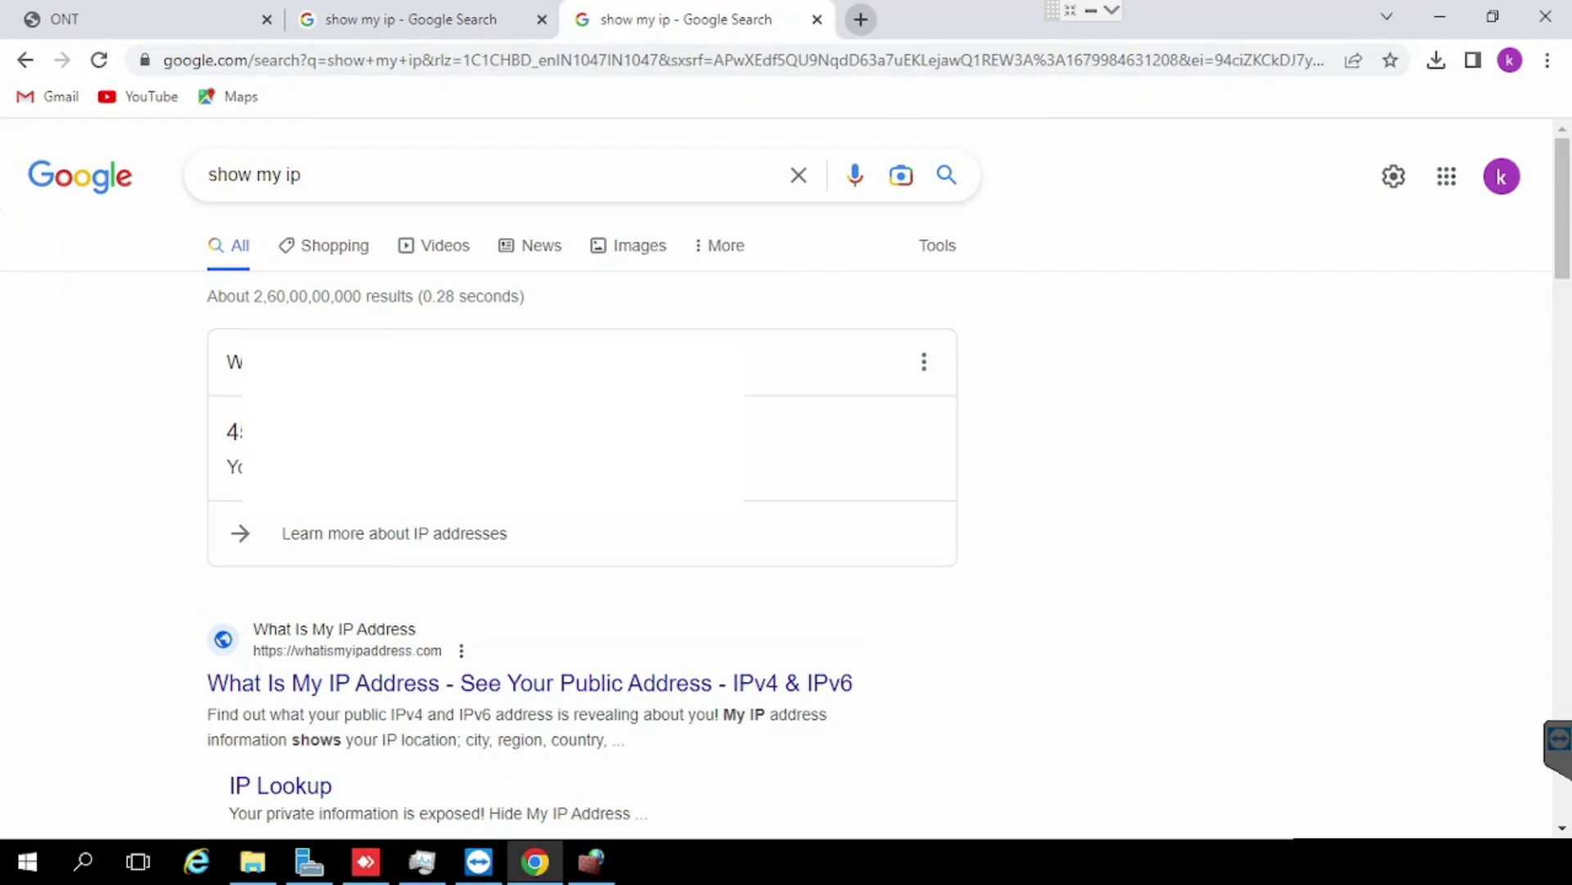
double_click(234, 431)
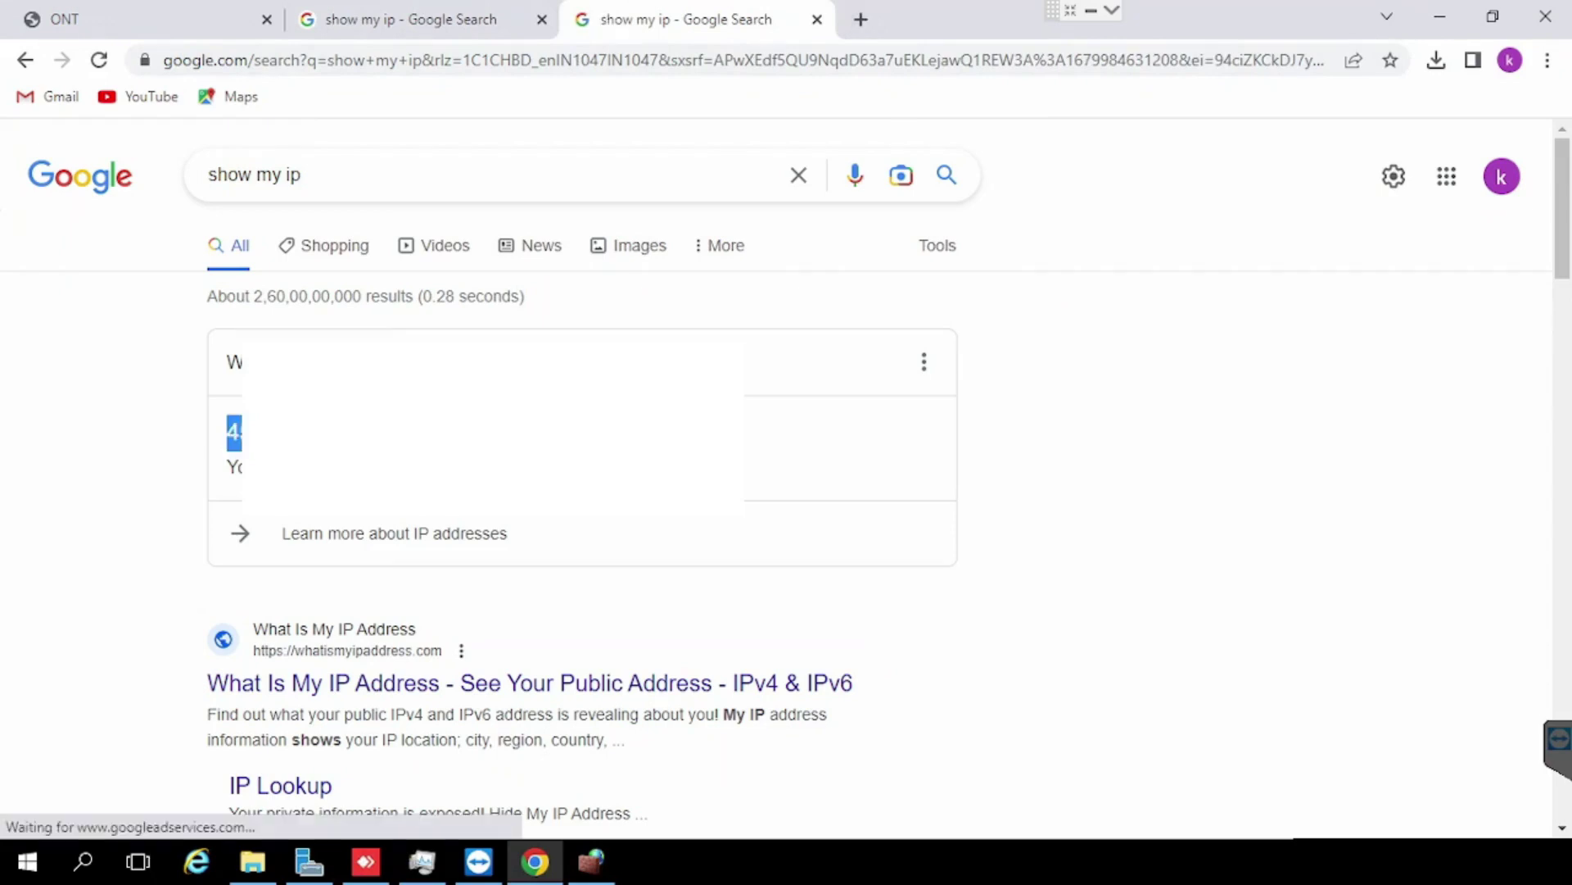
right_click(383, 514)
left_click(426, 529)
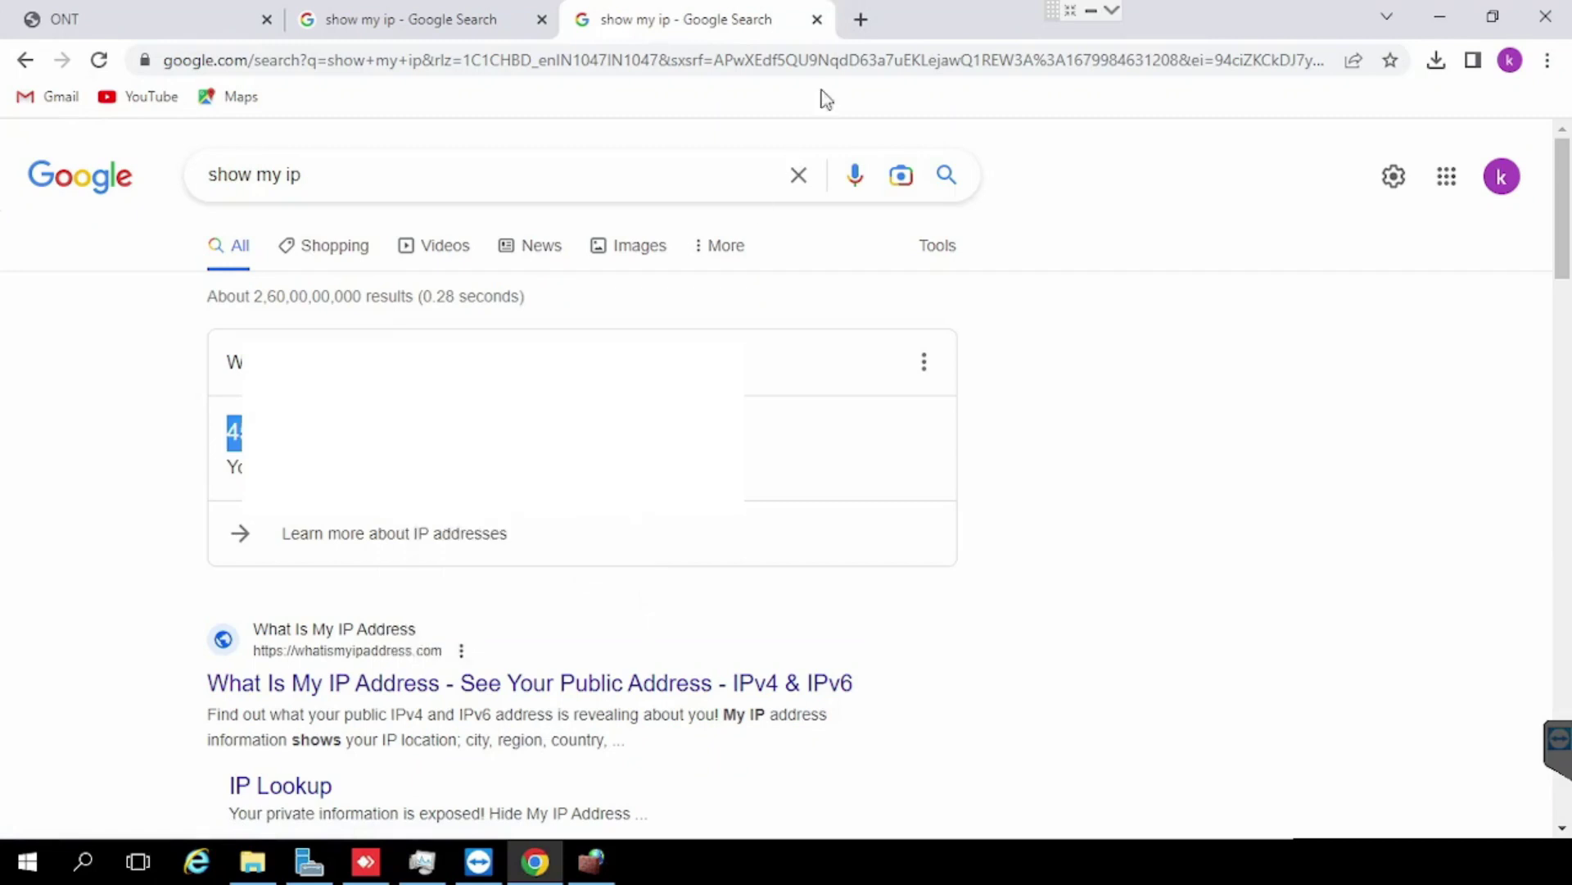
Step: In a new tab, load the IP address with :8080 to reach the HFS page
left_click(861, 19)
left_click(622, 56)
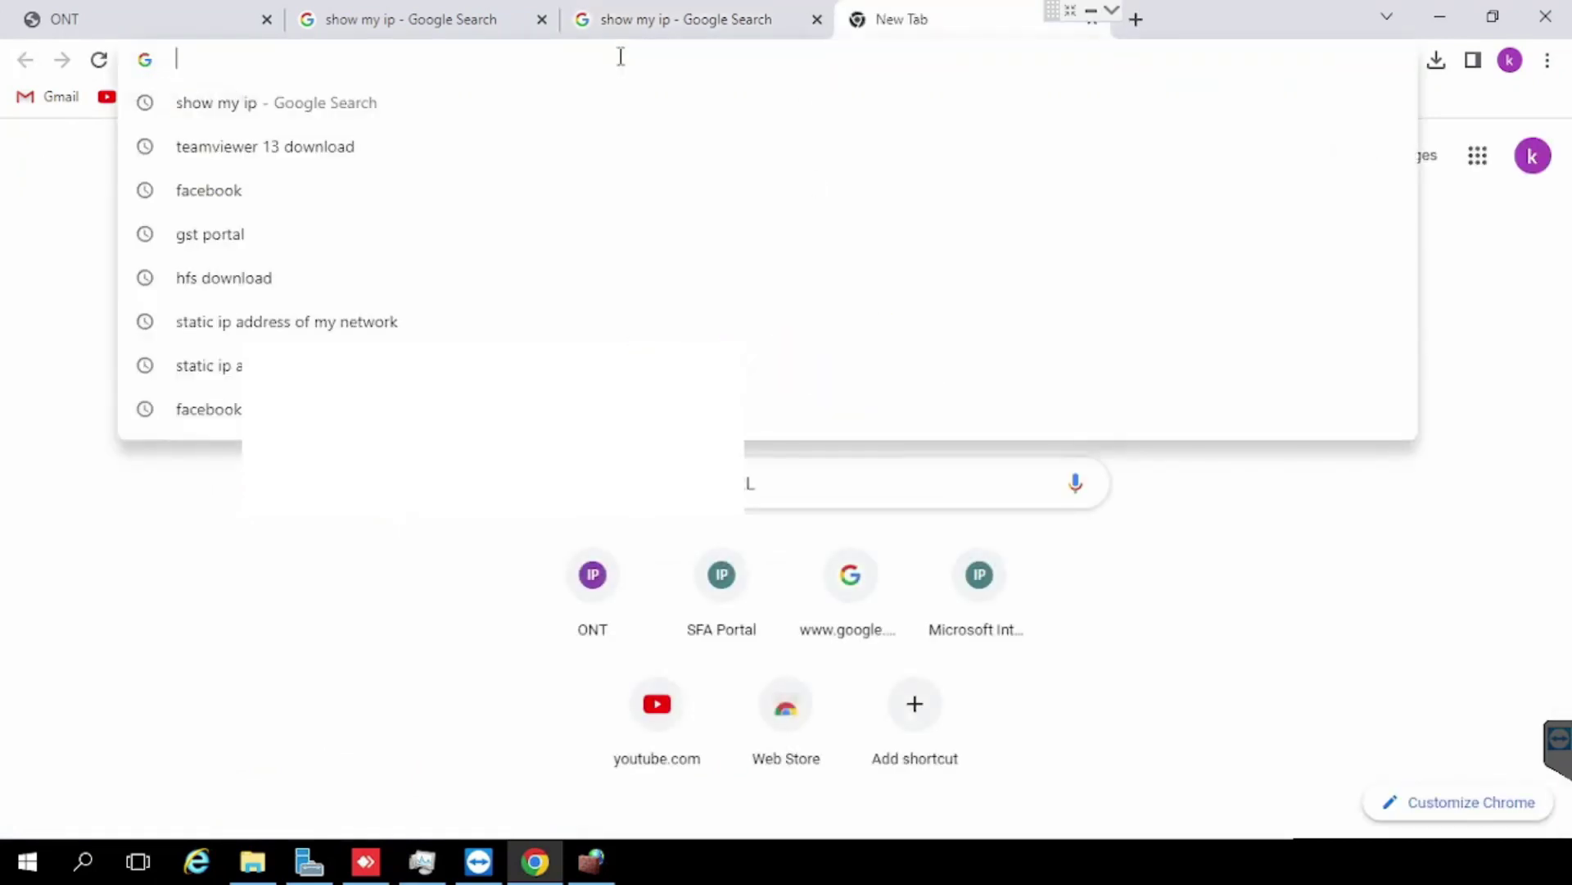
type("192.168.100.9:8080")
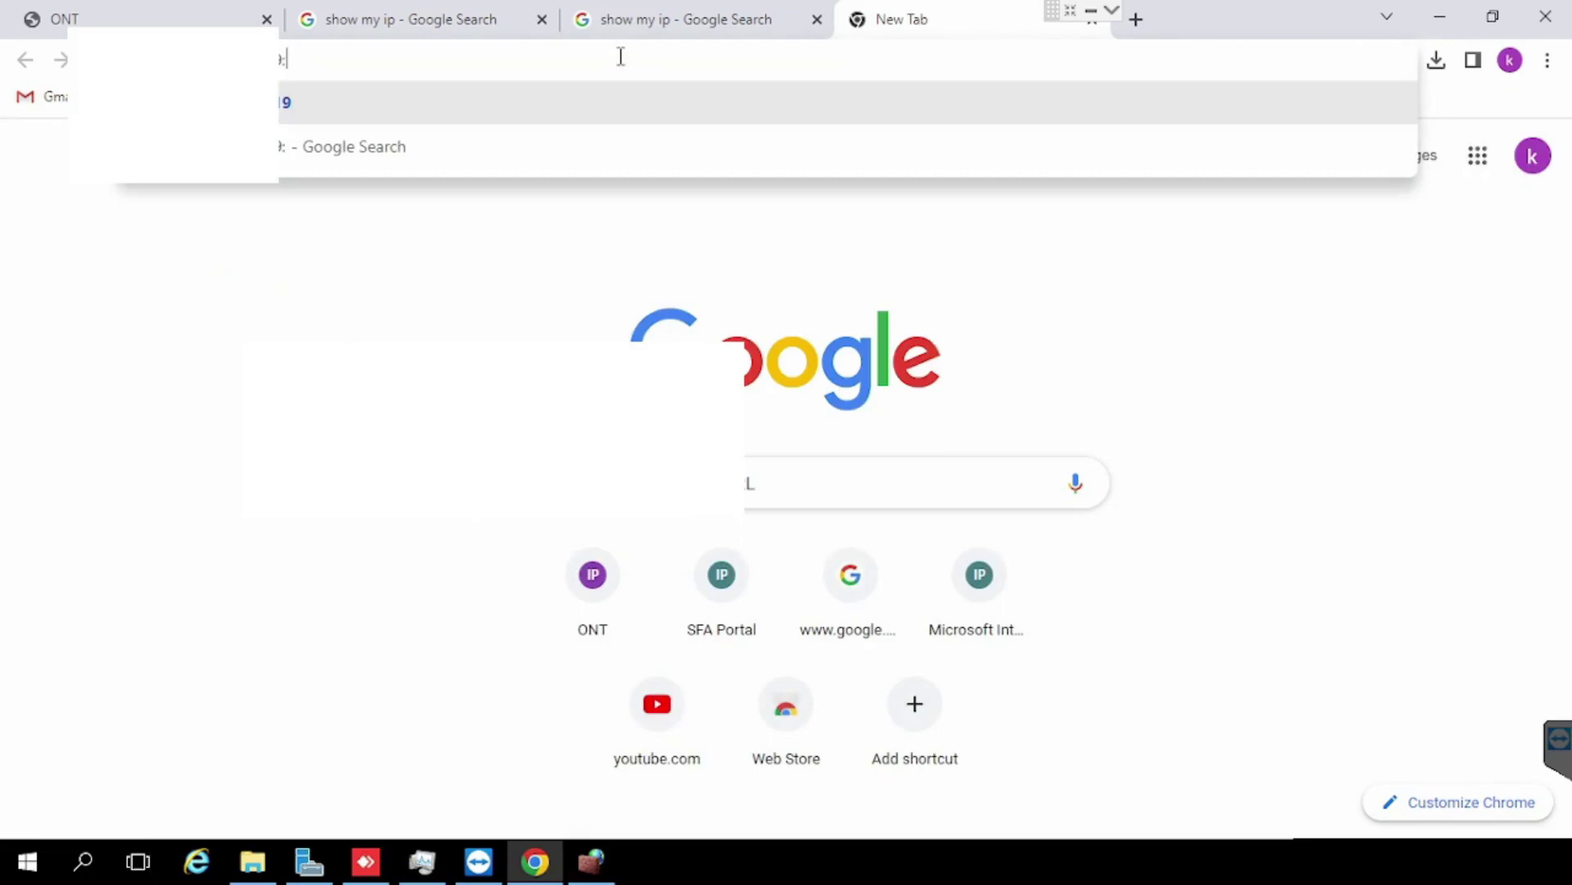
key("Return")
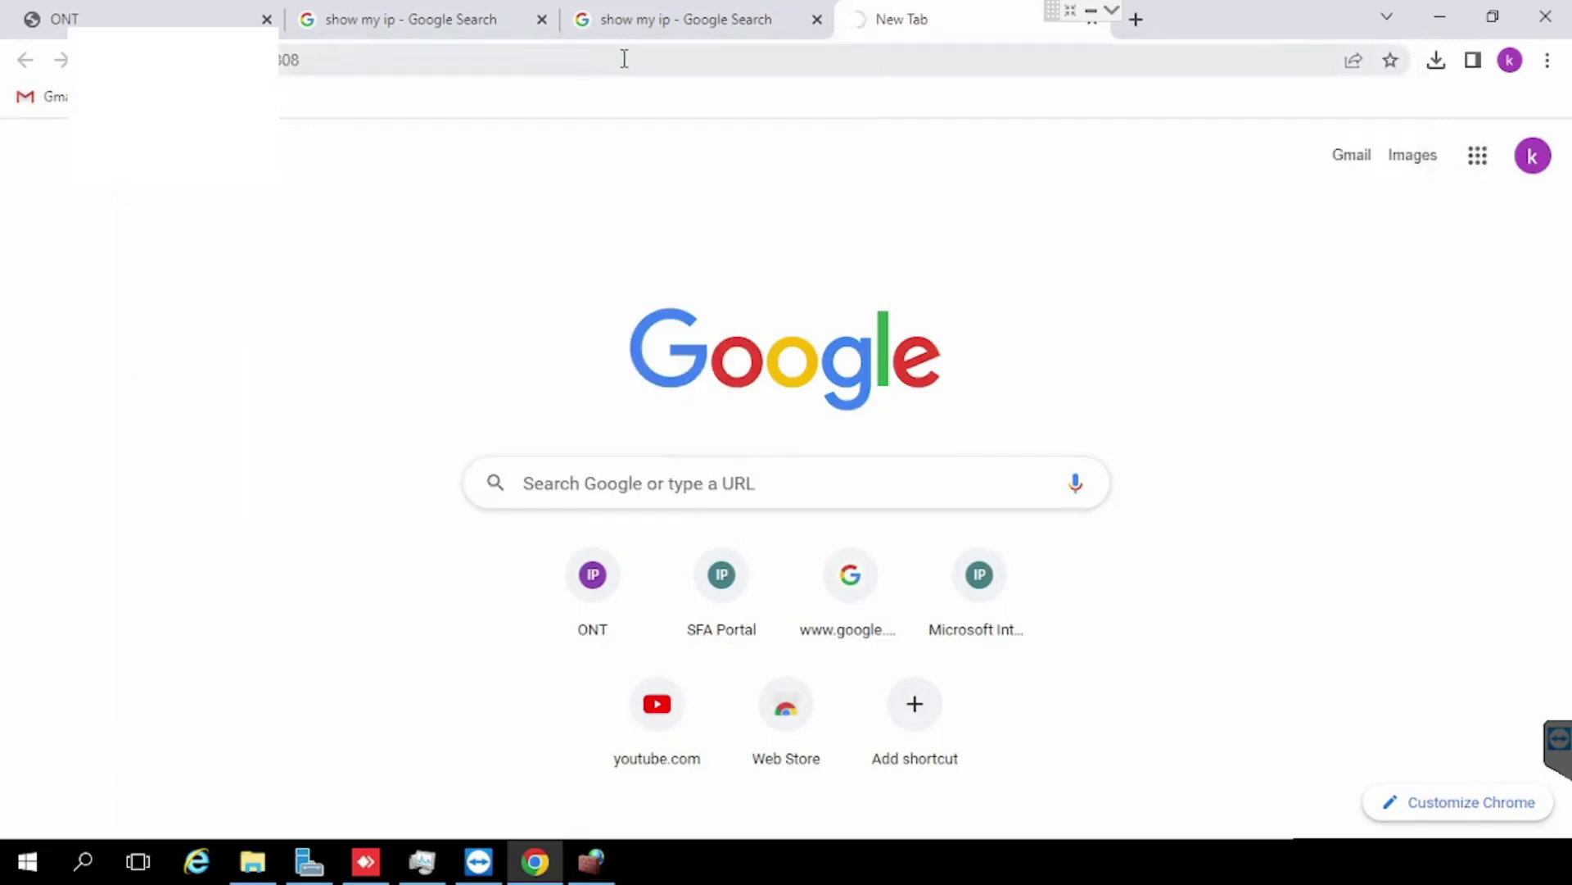
left_click(624, 58)
key("Return")
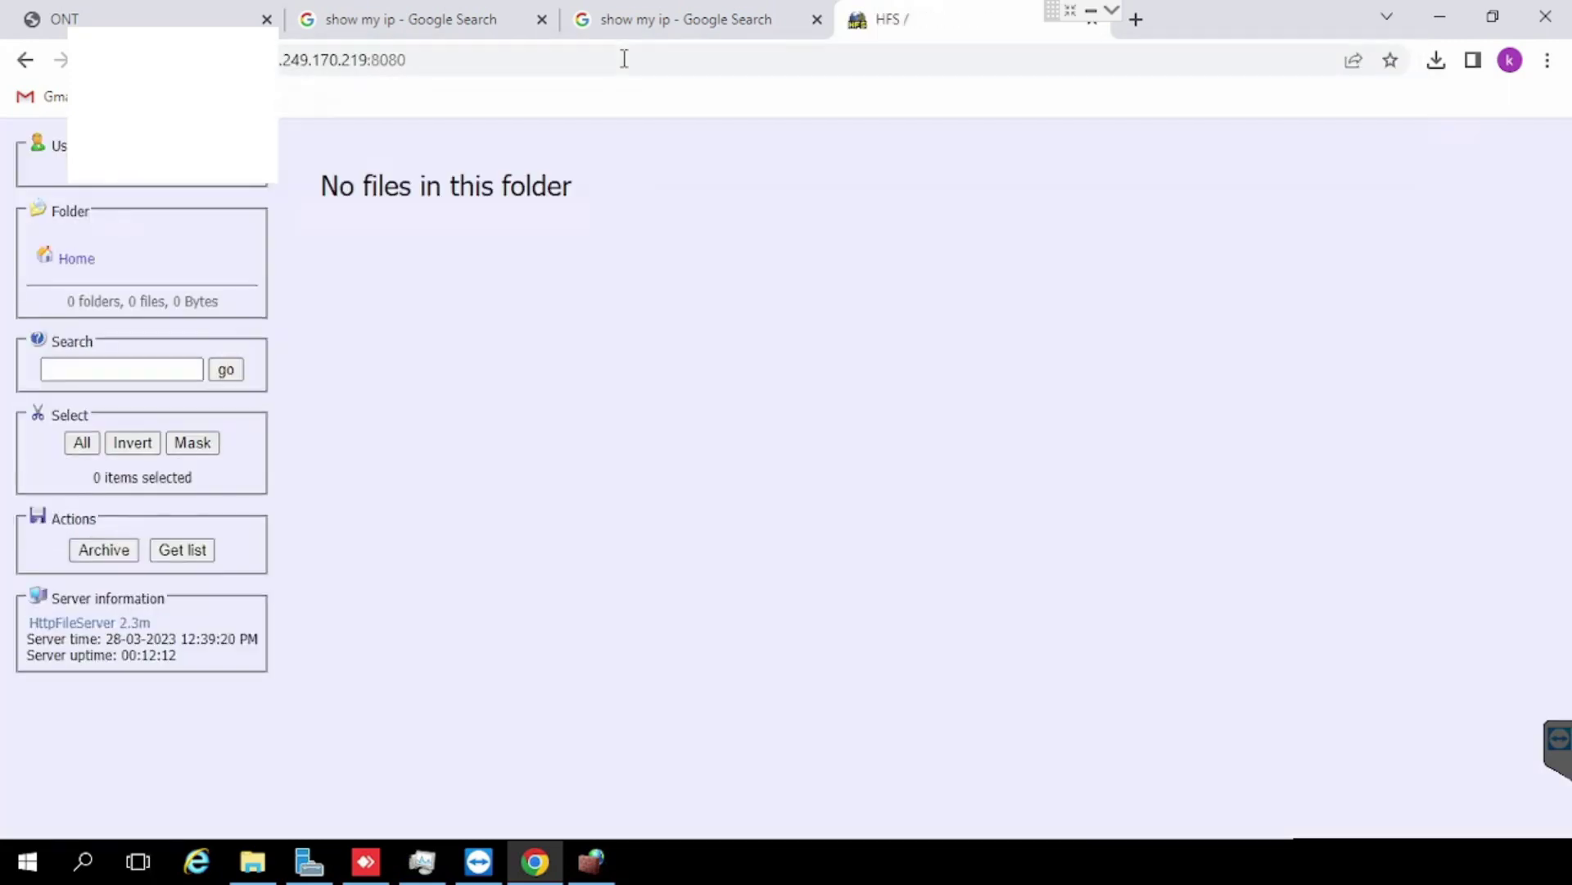
Step: Delete the webtest forwarding rule, then start adding a new virtual server from NAT Configuration
key("ctrl+1")
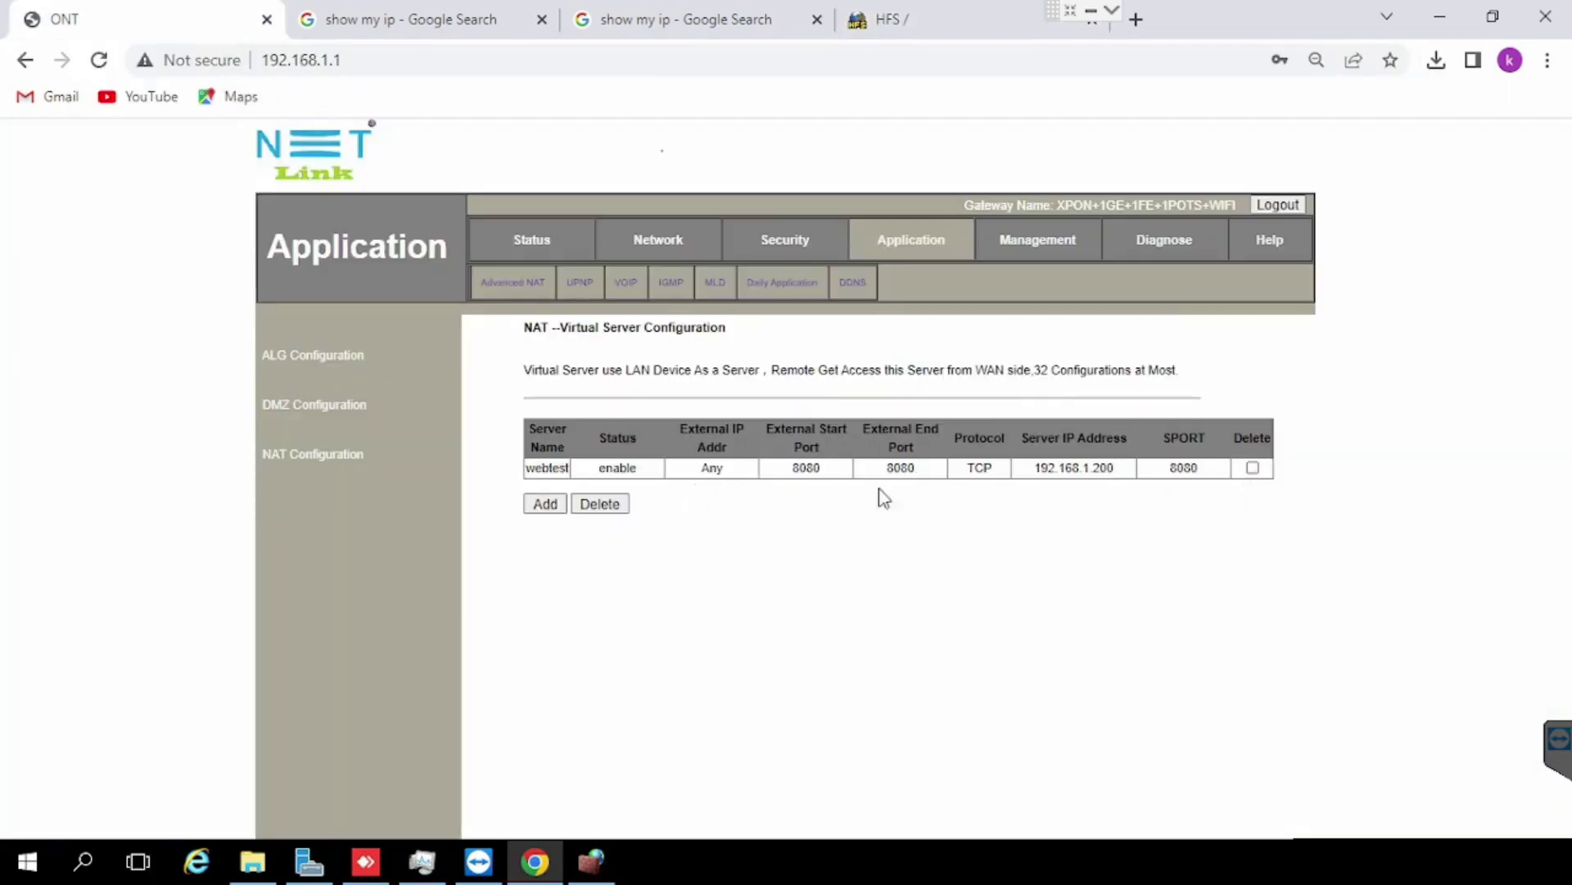
left_click(1253, 468)
left_click(614, 504)
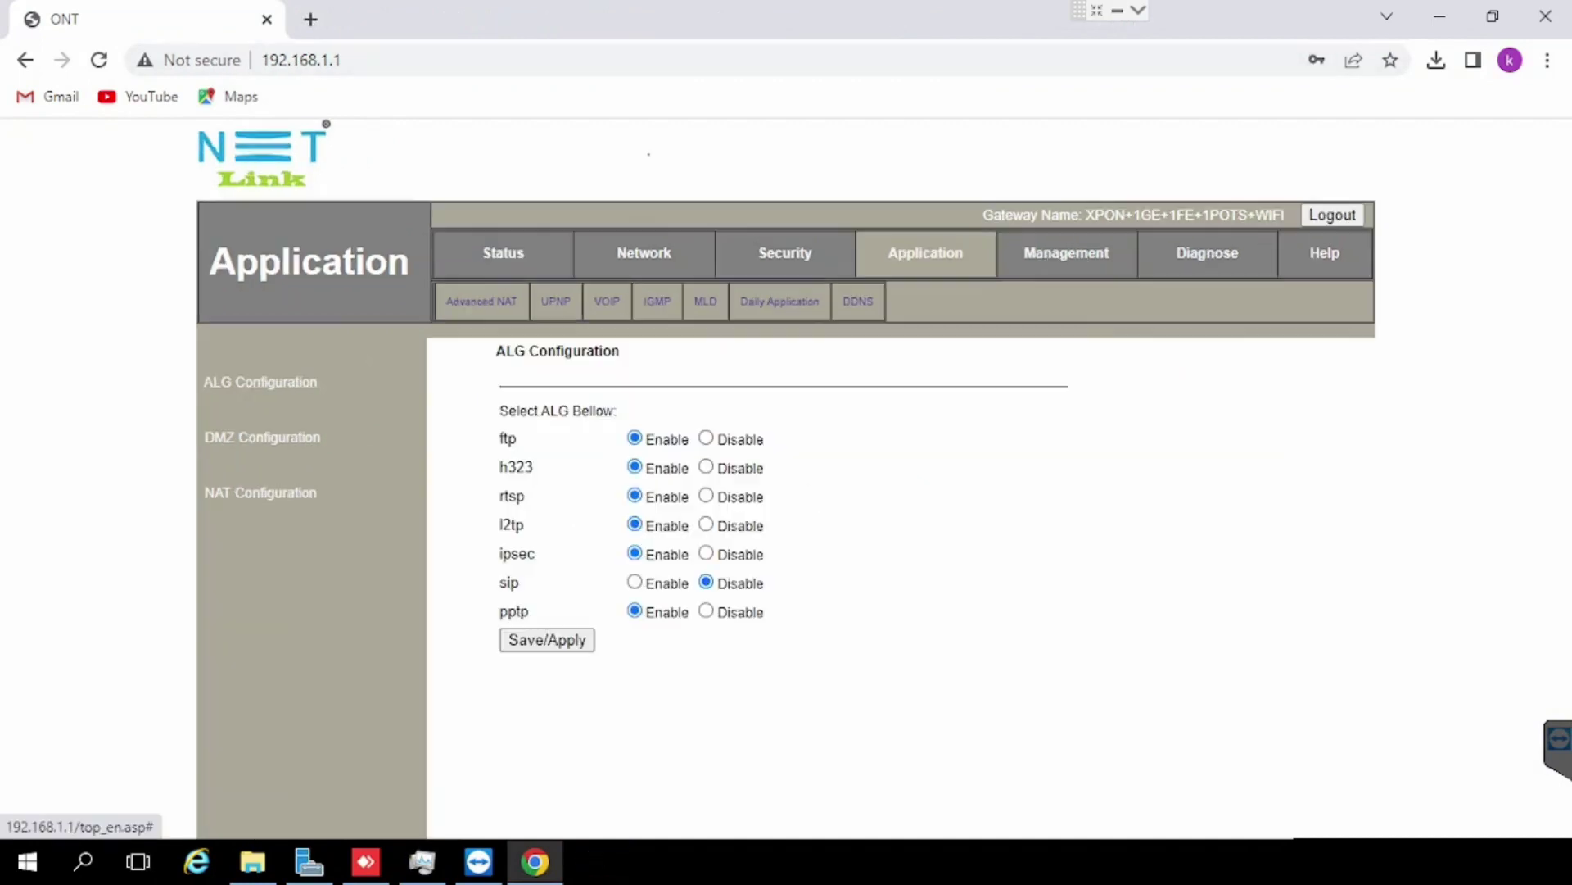
left_click(255, 495)
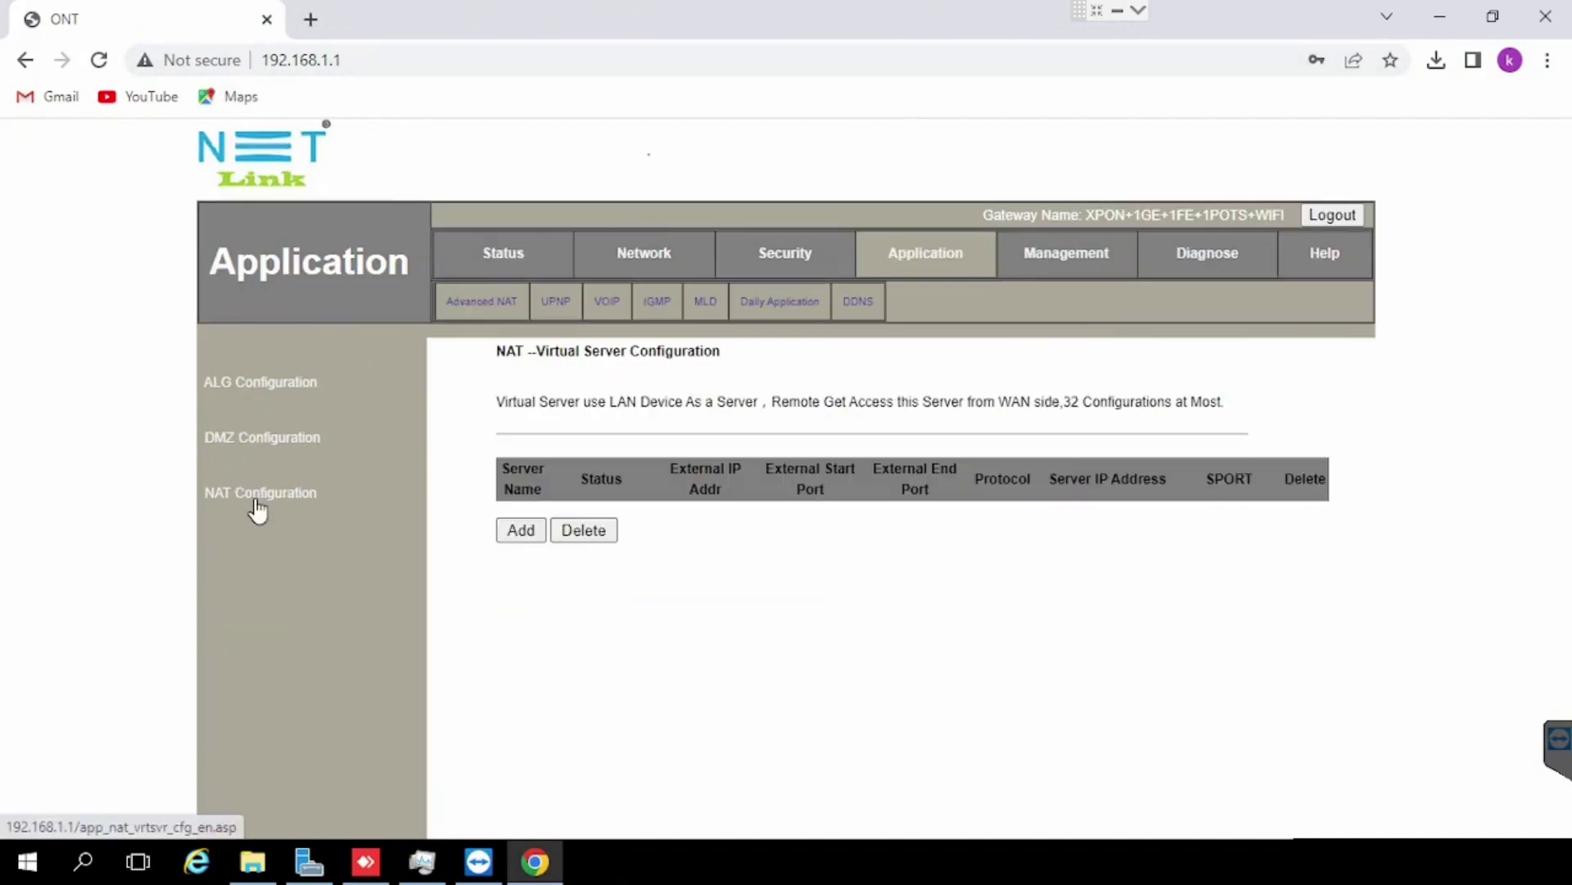
left_click(521, 529)
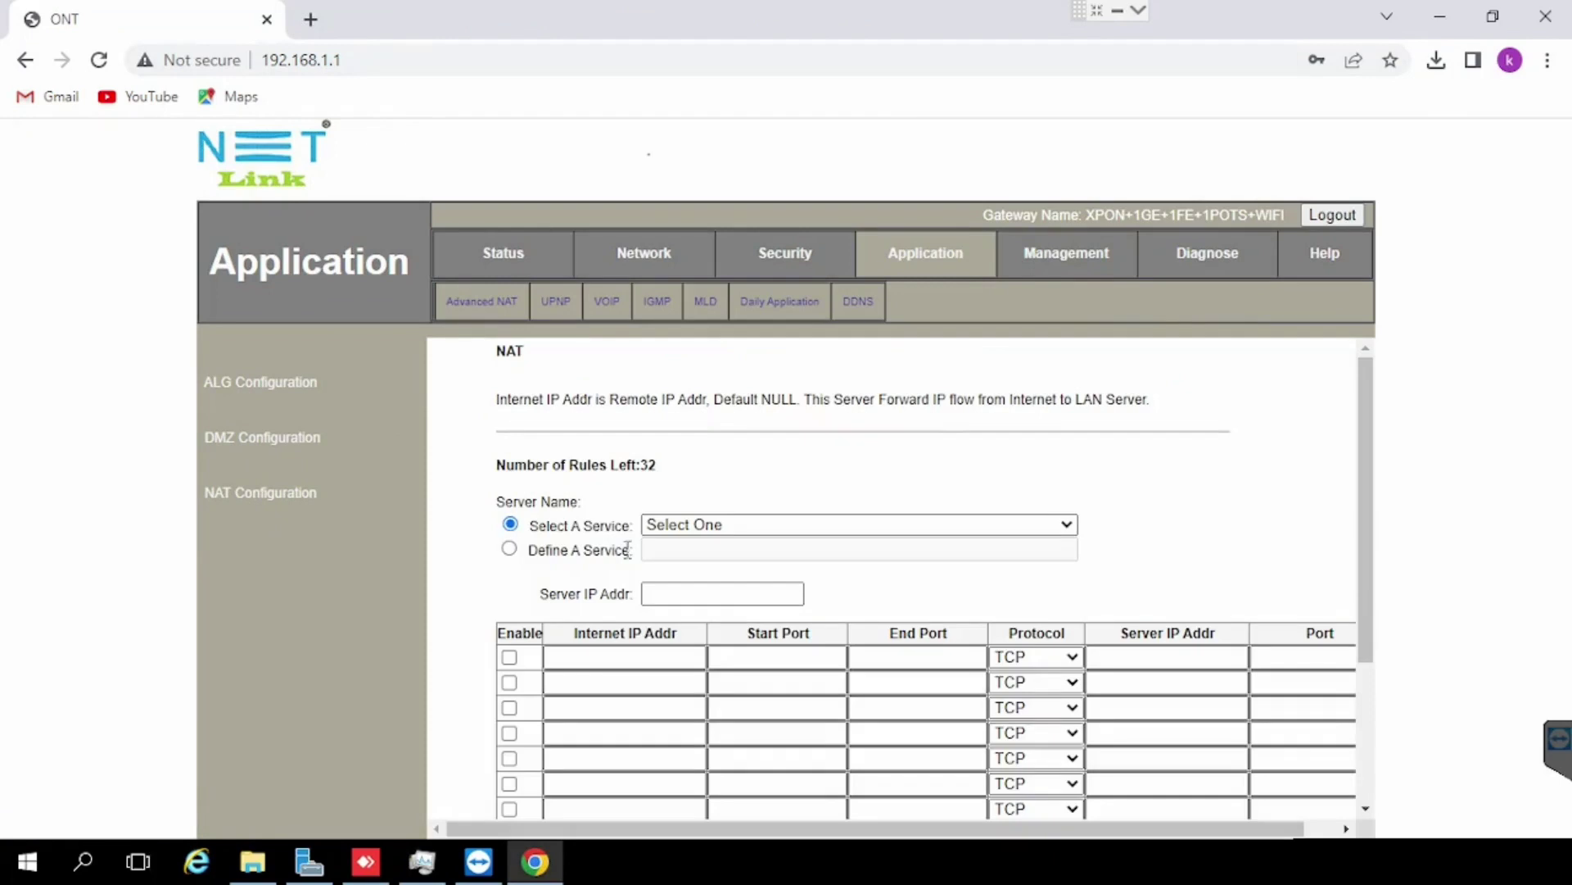
Step: Save the DMZ host enabled at 192.168.1.12, then switch it back to Disable and save
left_click(262, 437)
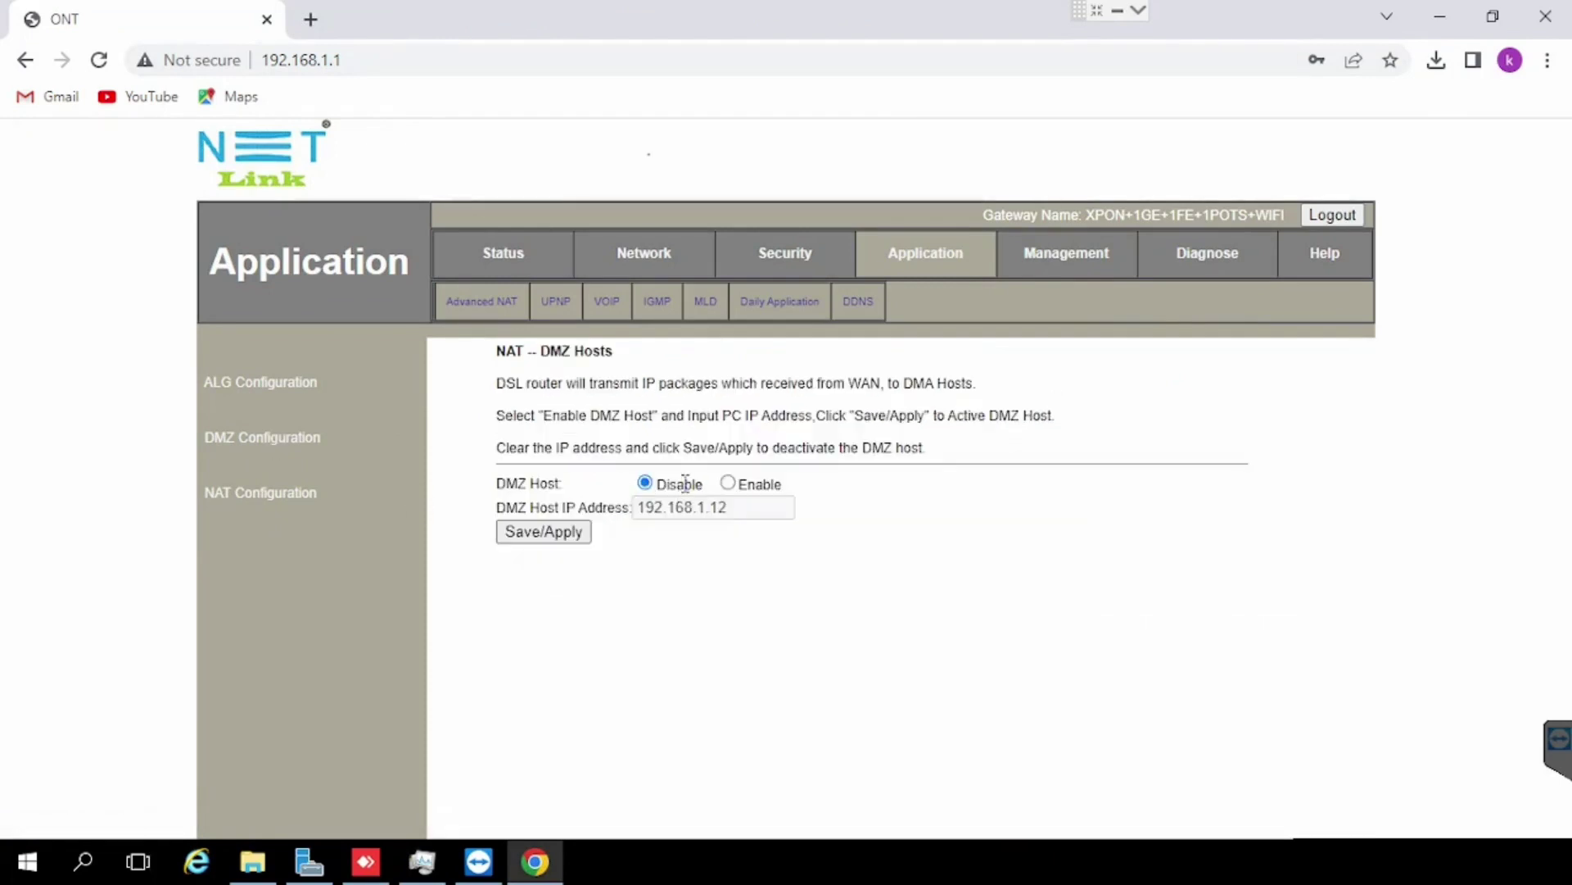
left_click(731, 483)
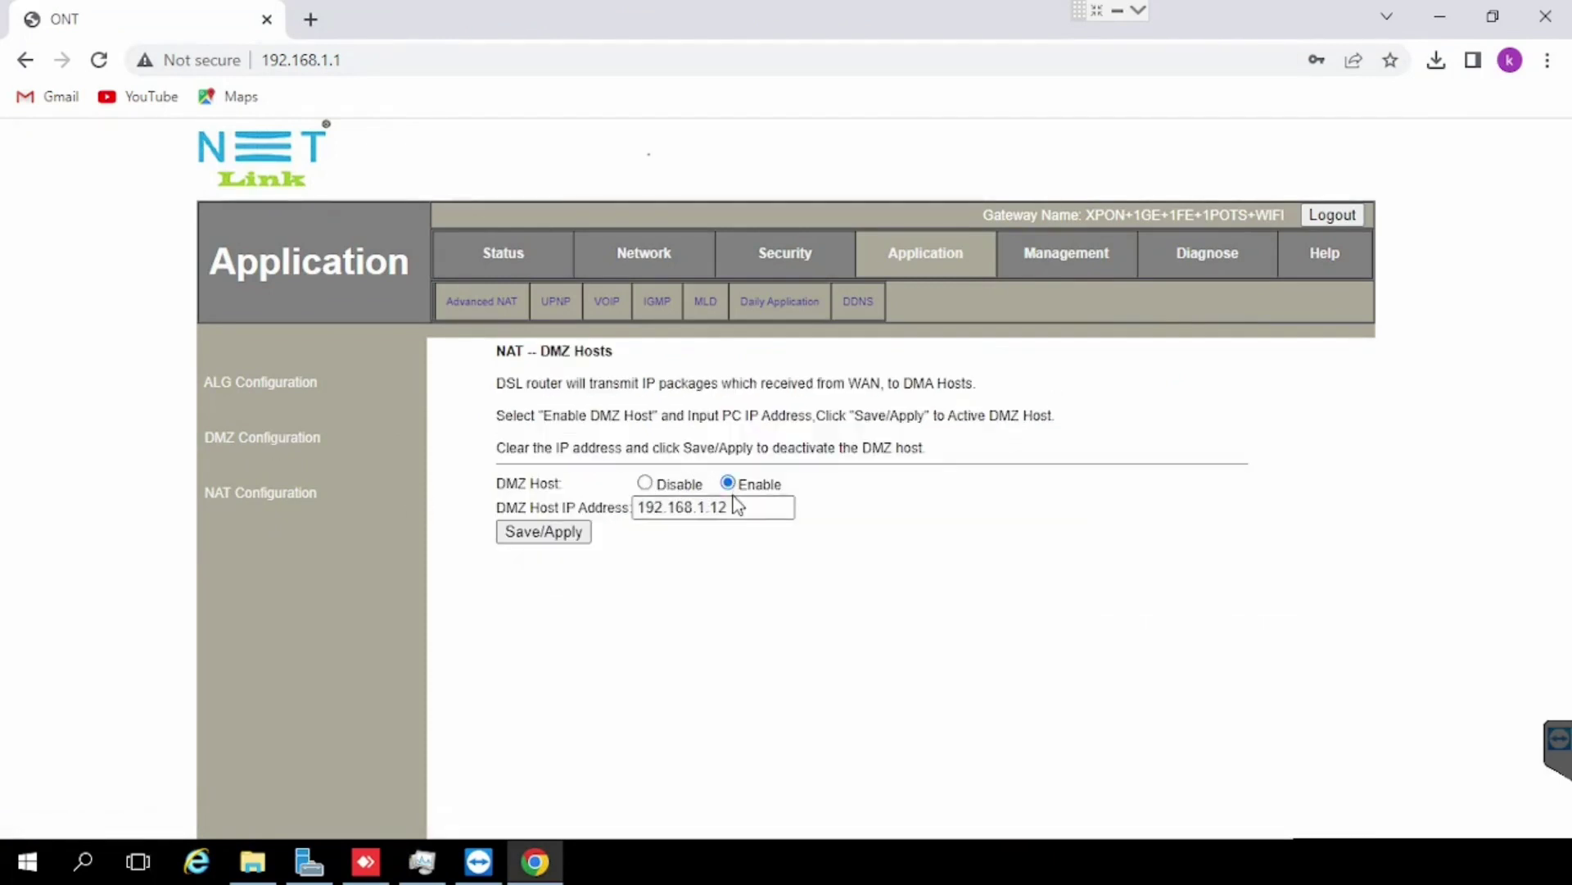
left_click(740, 507)
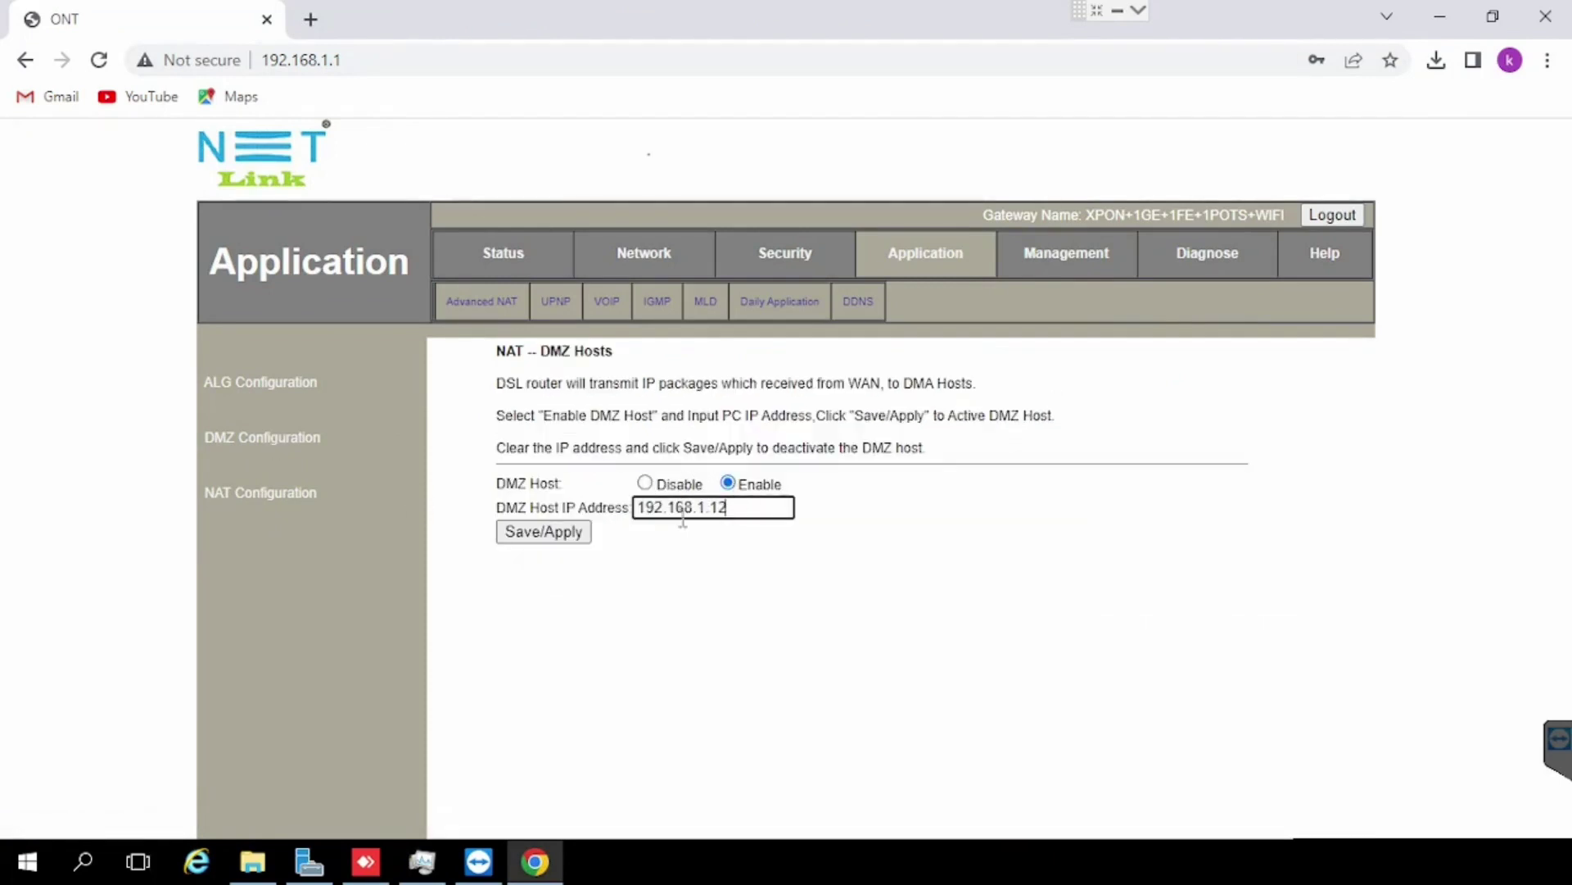
left_click(563, 535)
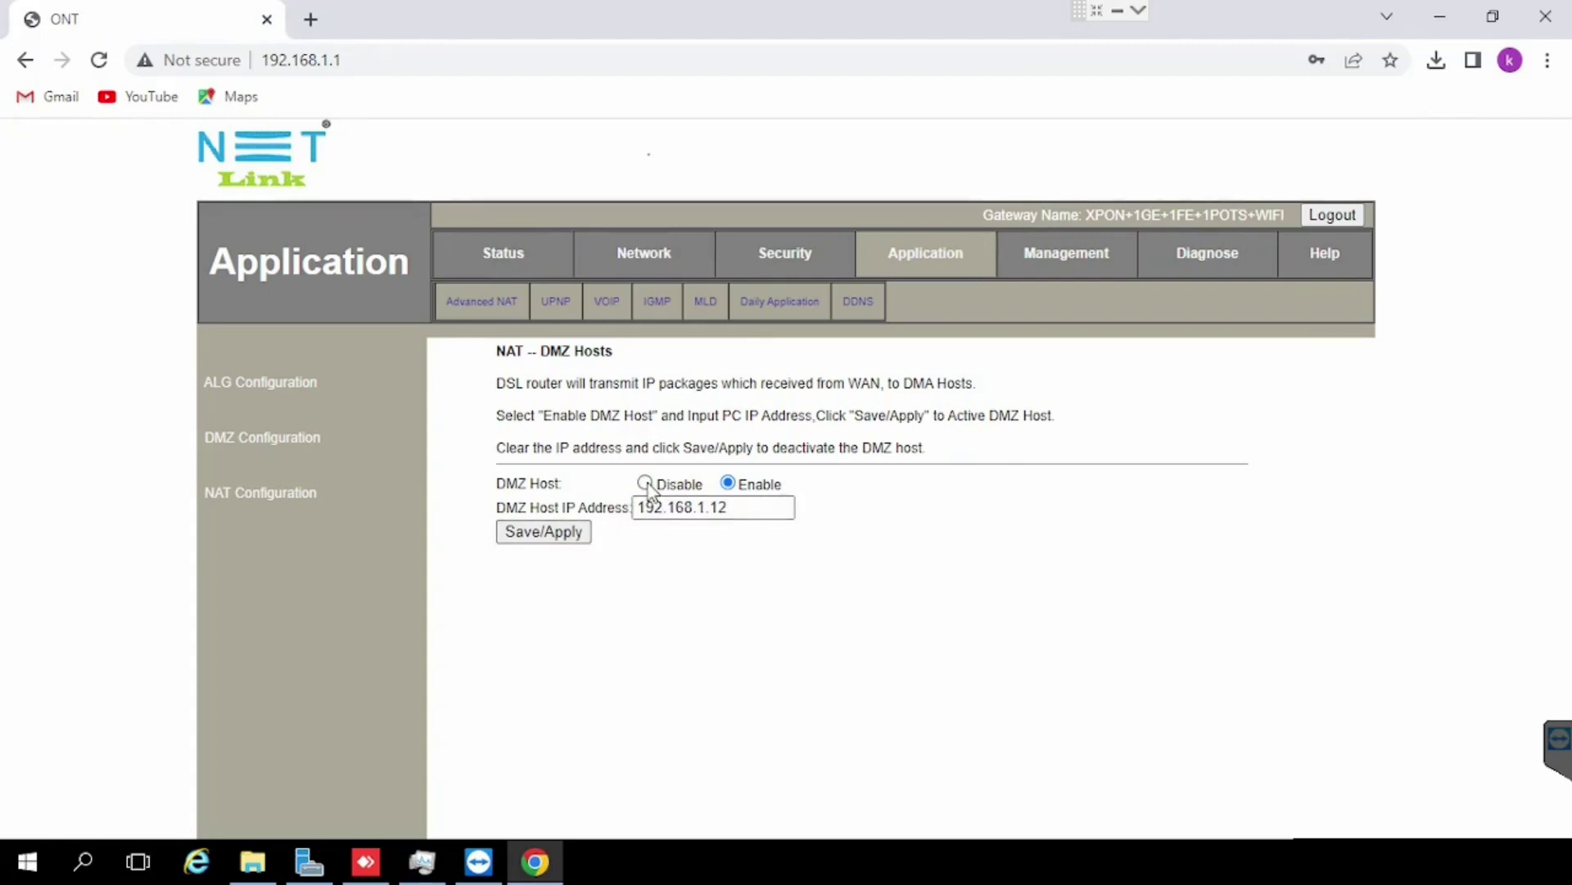
left_click(646, 483)
left_click(536, 534)
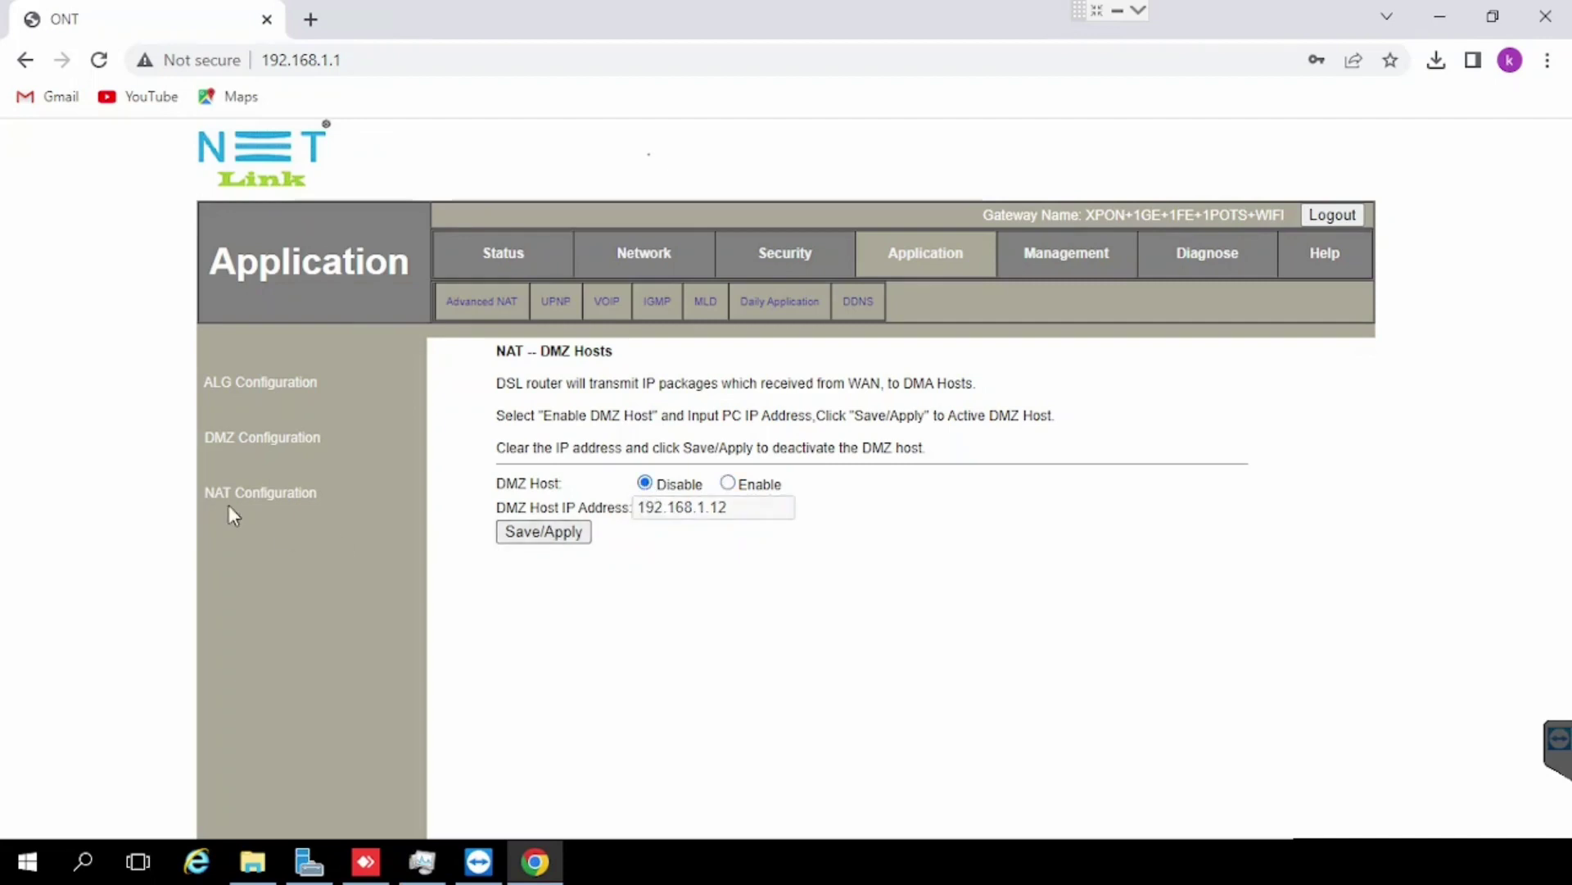